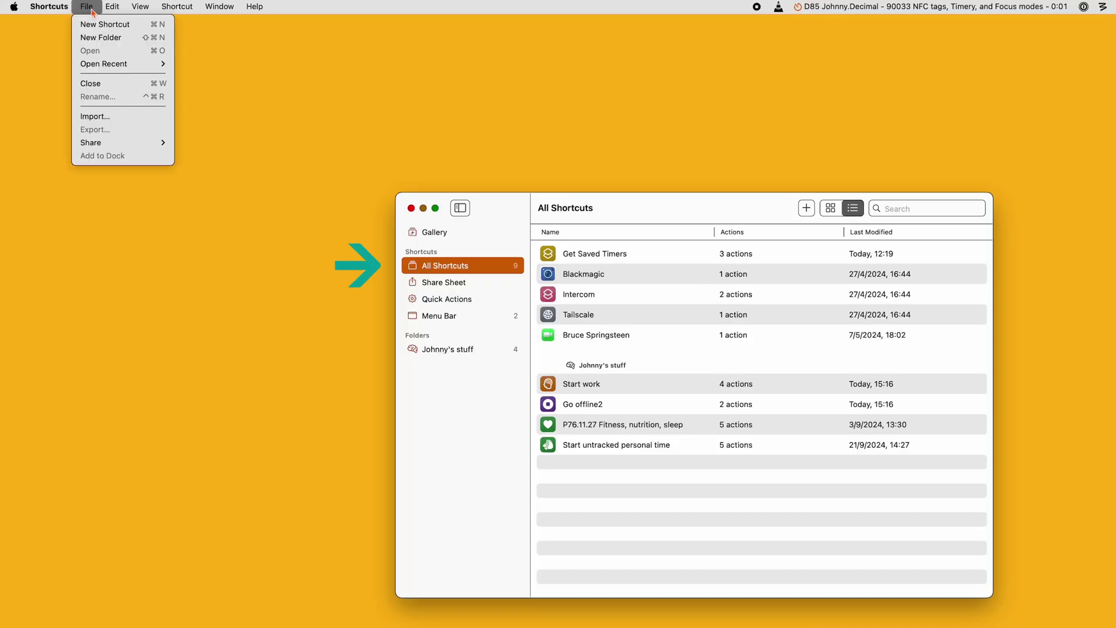
# Step: Create a folder named 'Focus & Timers' and give it a timer icon
pyautogui.click(129, 38)
pyautogui.write('Focus & Timers')
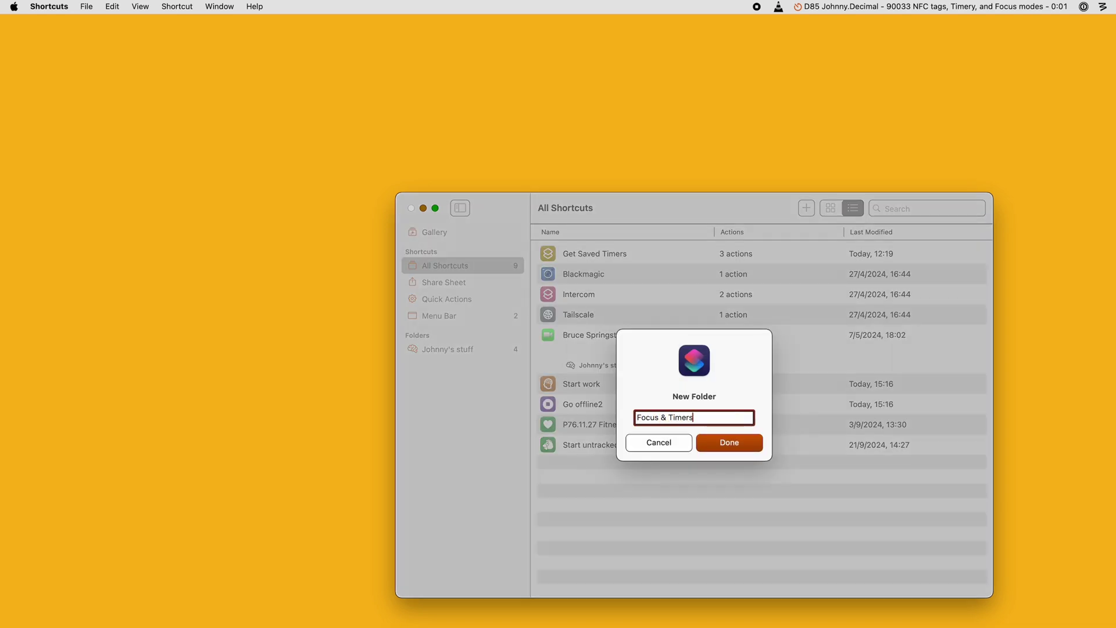
pyautogui.press('Return')
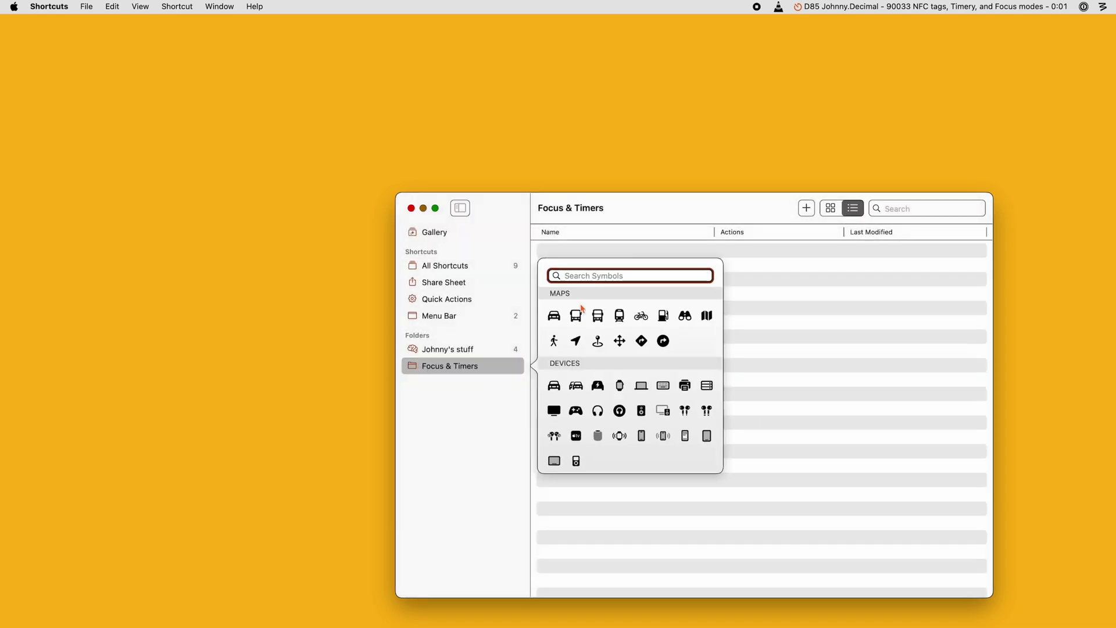
pyautogui.write('timer')
pyautogui.click(555, 297)
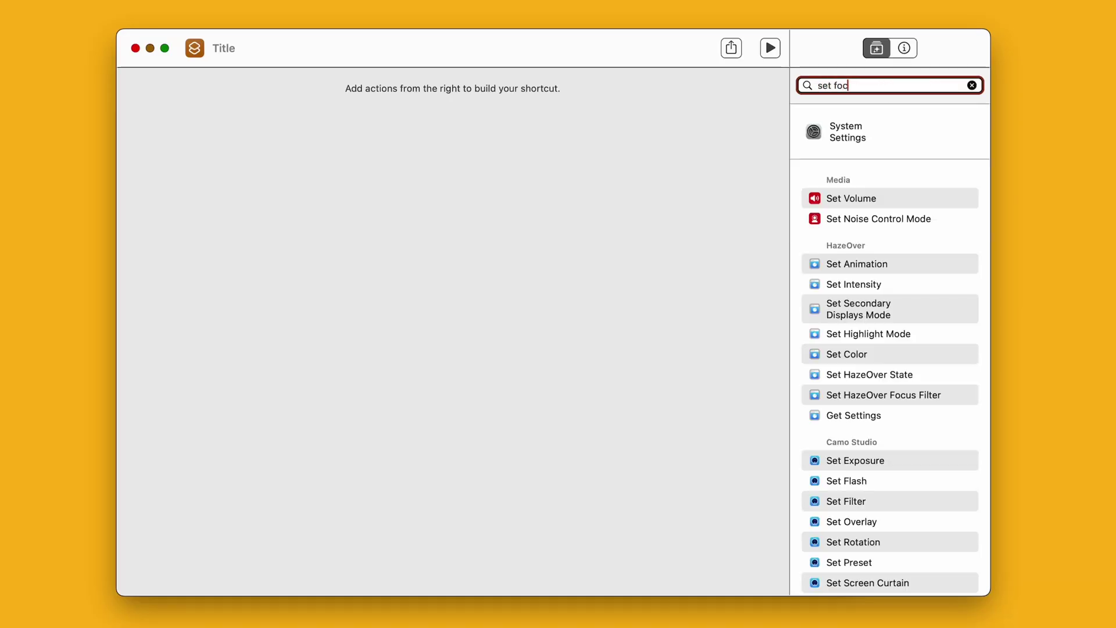
pyautogui.write('us')
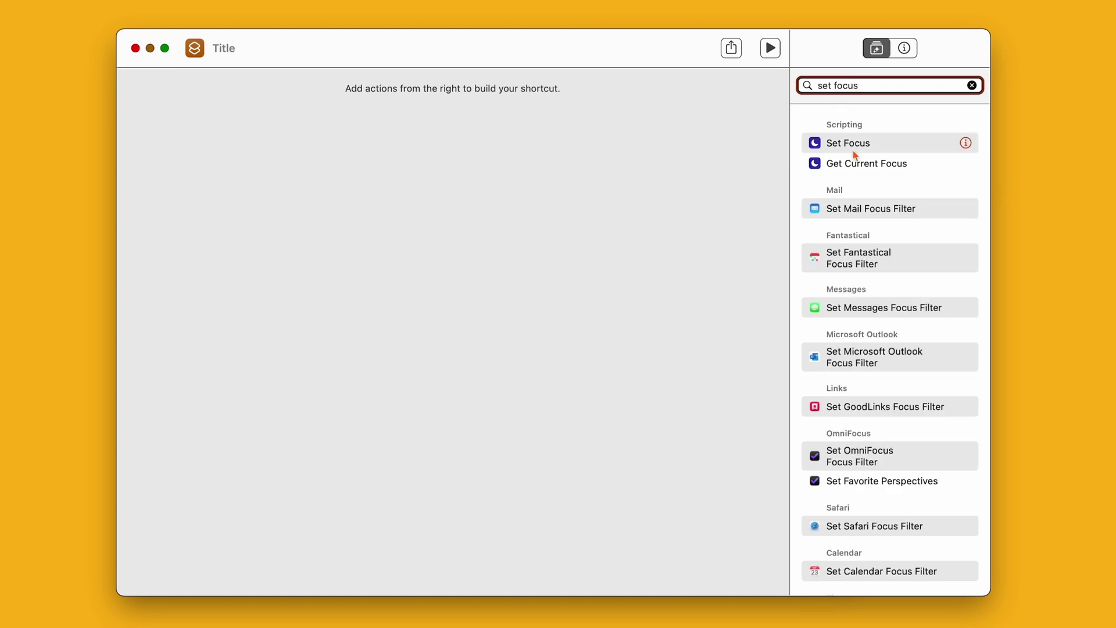
# Step: Add a Set Focus action set to turn a focus On until Turned Off
pyautogui.moveTo(854, 148); pyautogui.dragTo(493, 142)
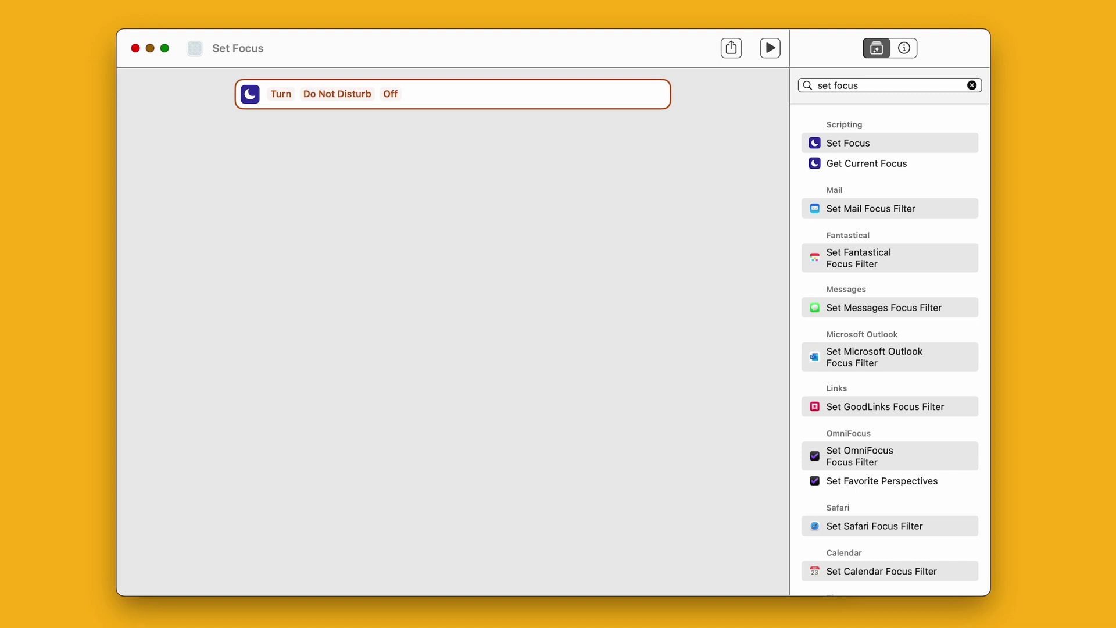
pyautogui.click(291, 96)
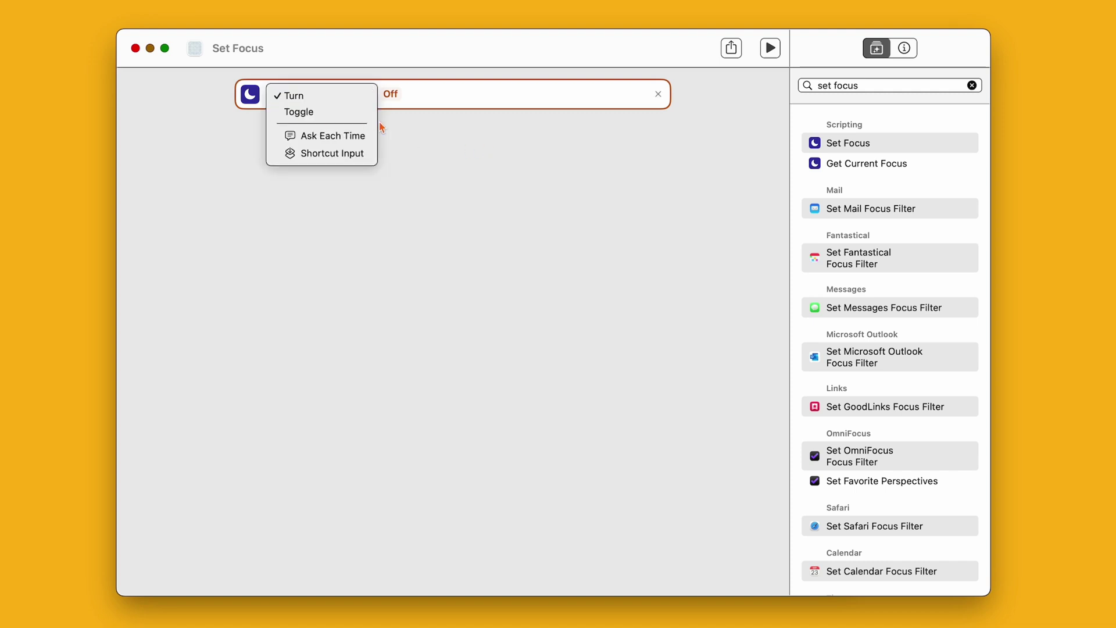
pyautogui.click(348, 96)
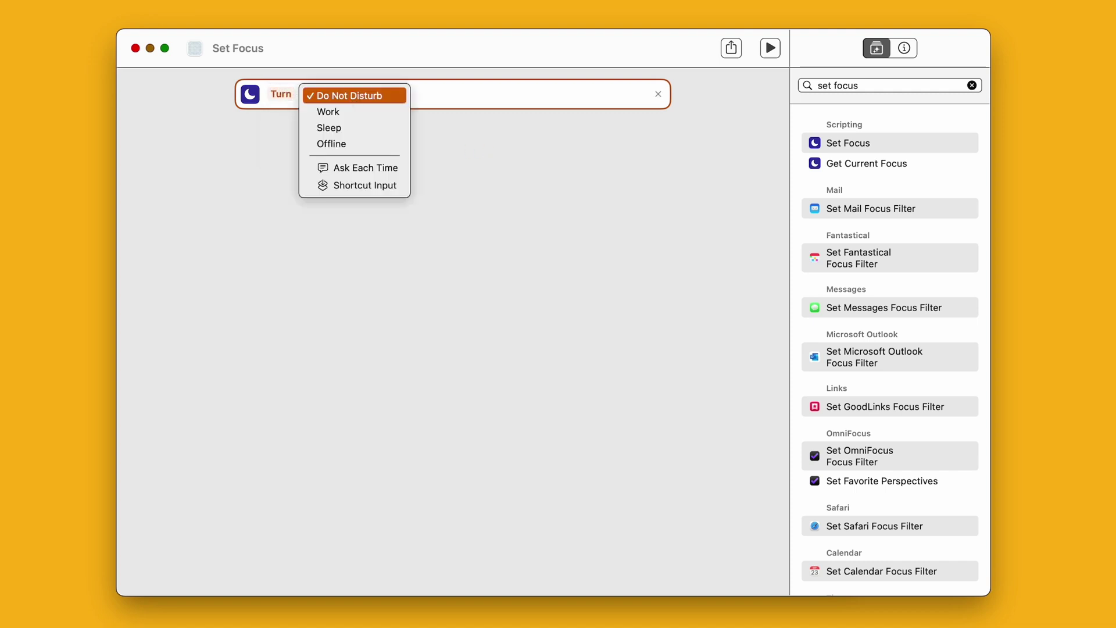
pyautogui.press('Escape')
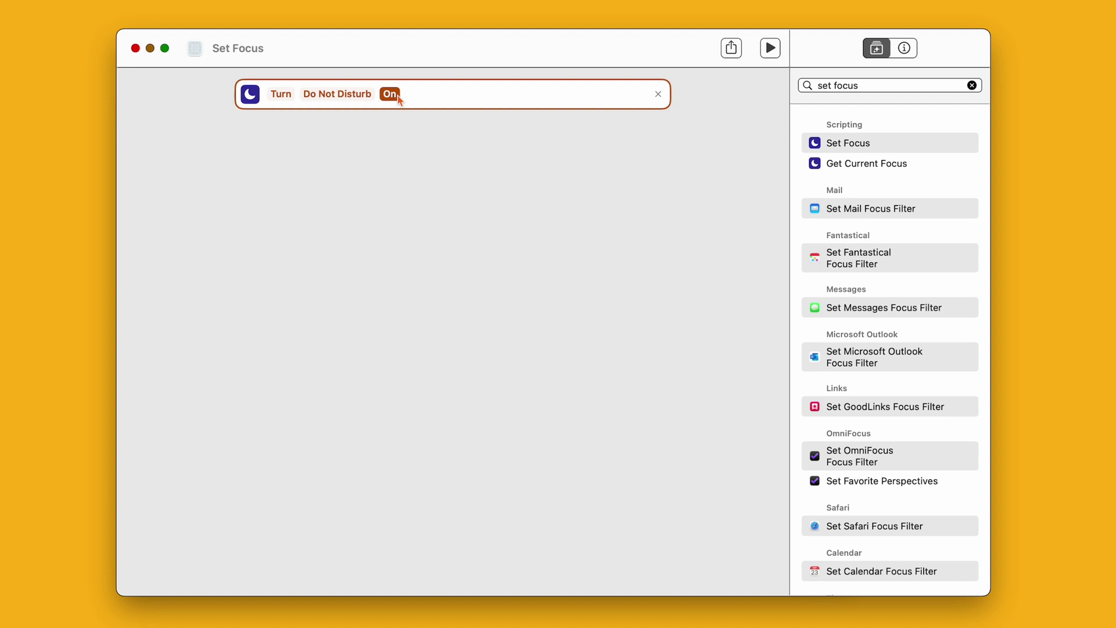
pyautogui.click(459, 96)
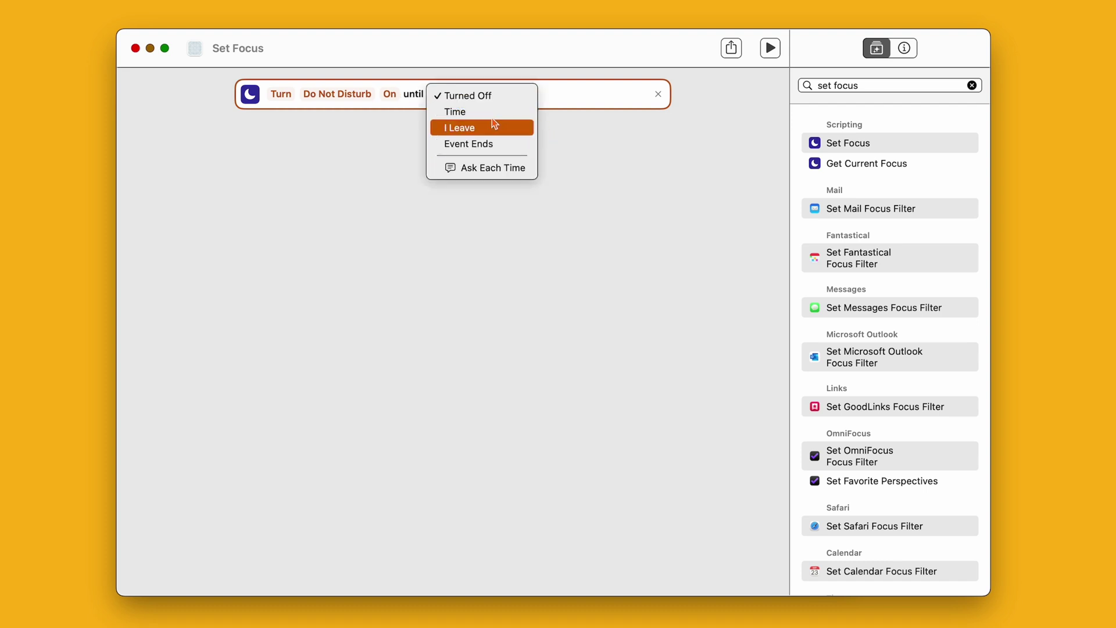
pyautogui.click(443, 98)
# Step: Try the Toggle option, revert to Turn On, and choose the Offline focus mode
pyautogui.click(281, 94)
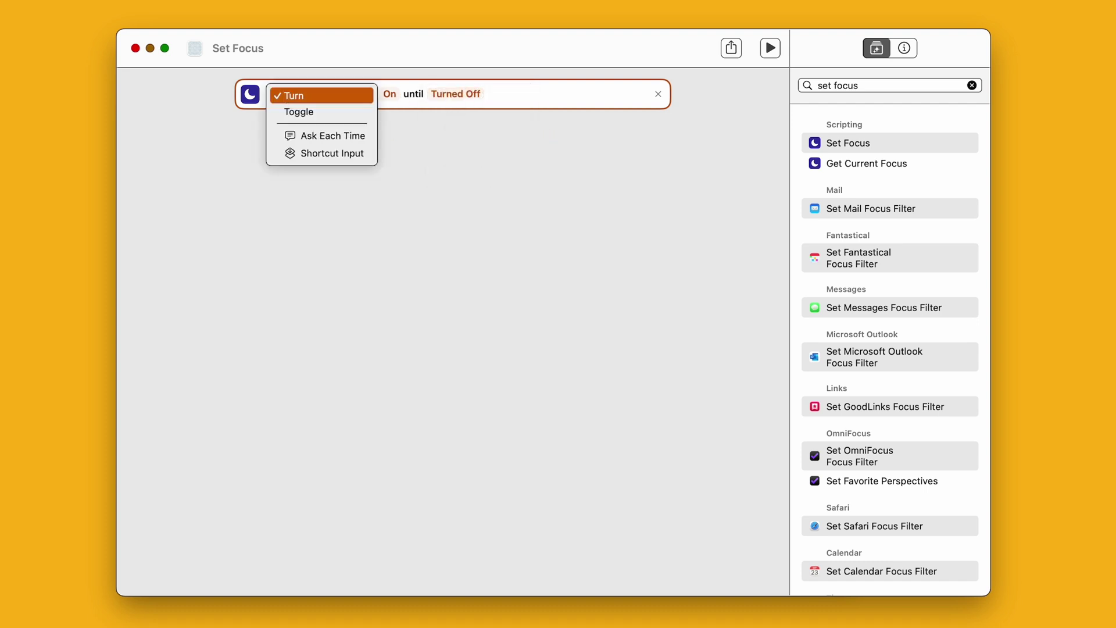
pyautogui.click(305, 110)
pyautogui.click(356, 99)
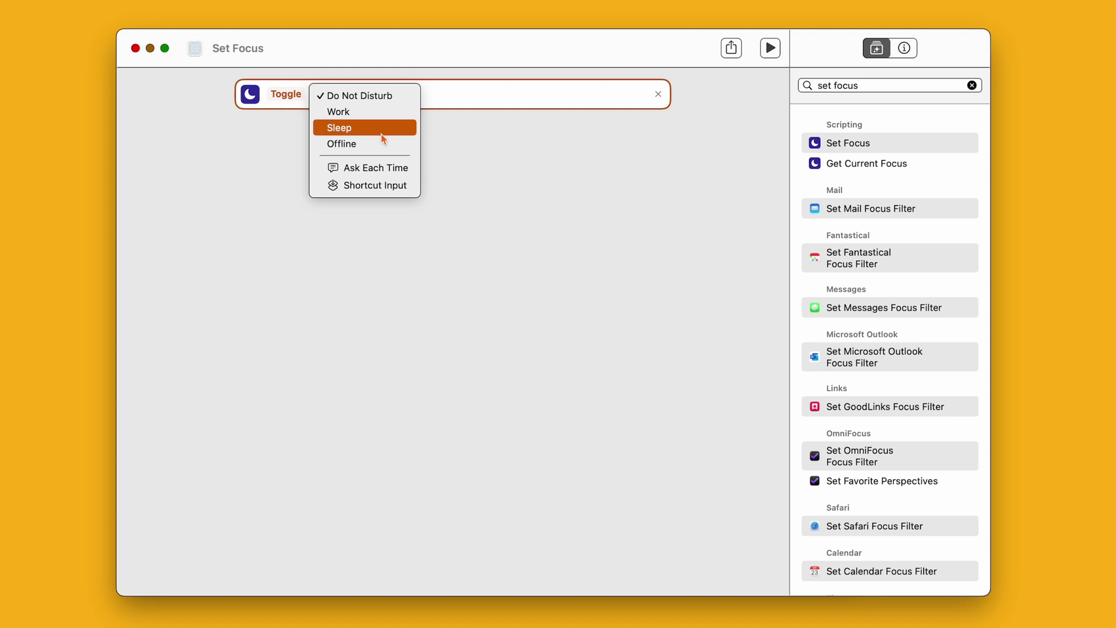
pyautogui.click(385, 96)
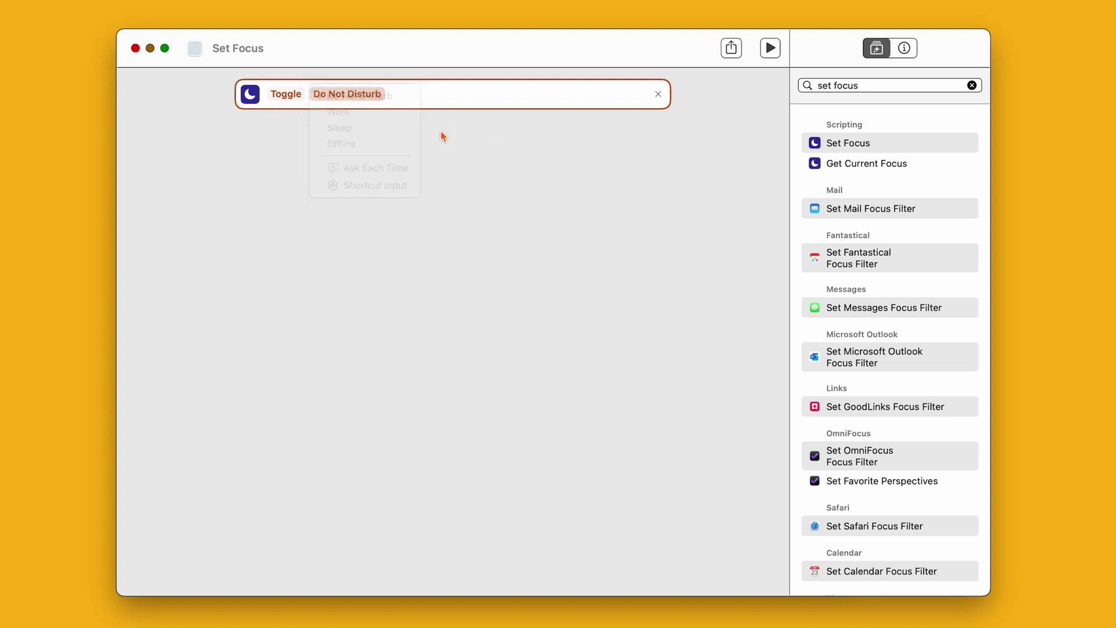
pyautogui.click(298, 95)
pyautogui.click(300, 79)
pyautogui.click(349, 95)
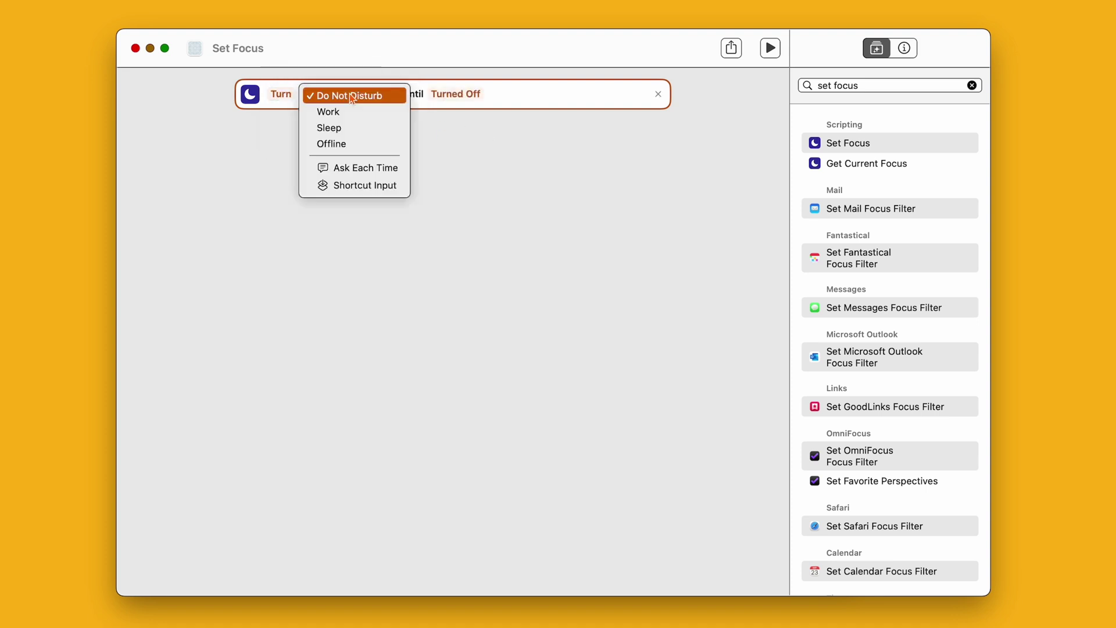
pyautogui.click(351, 143)
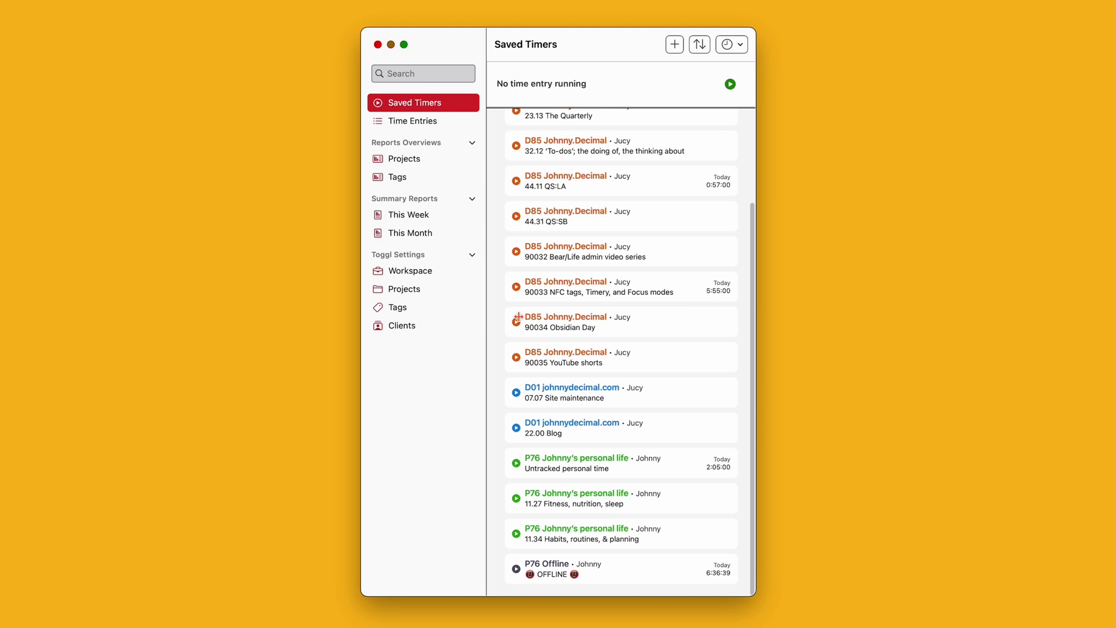
# Step: Start a new saved timer on project W00 Offline test for video with description OFFLINE
pyautogui.click(676, 47)
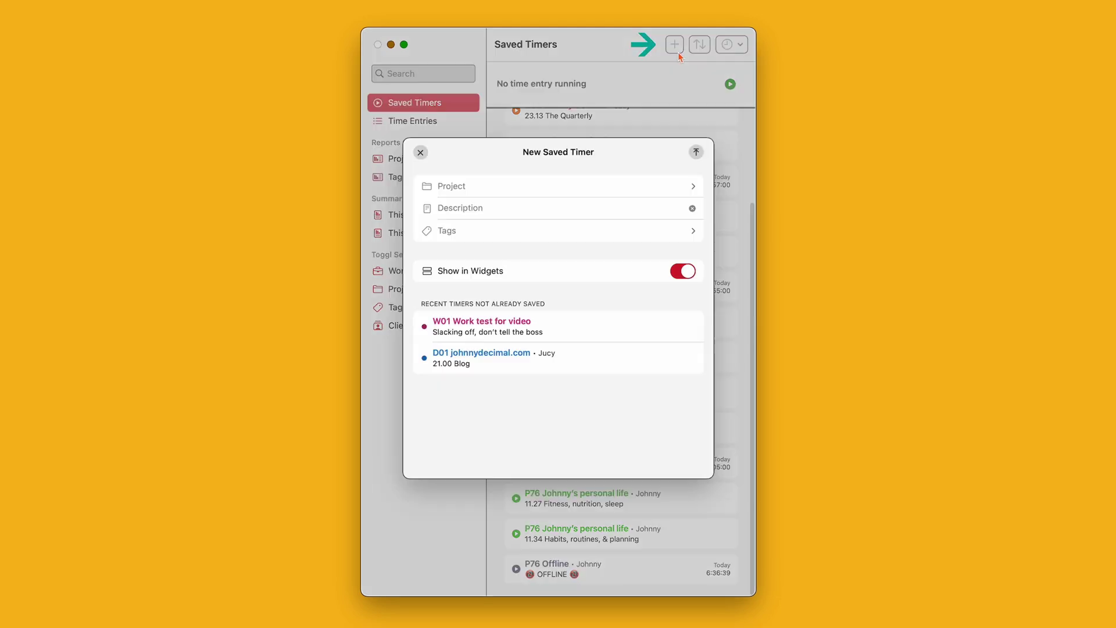
pyautogui.click(571, 194)
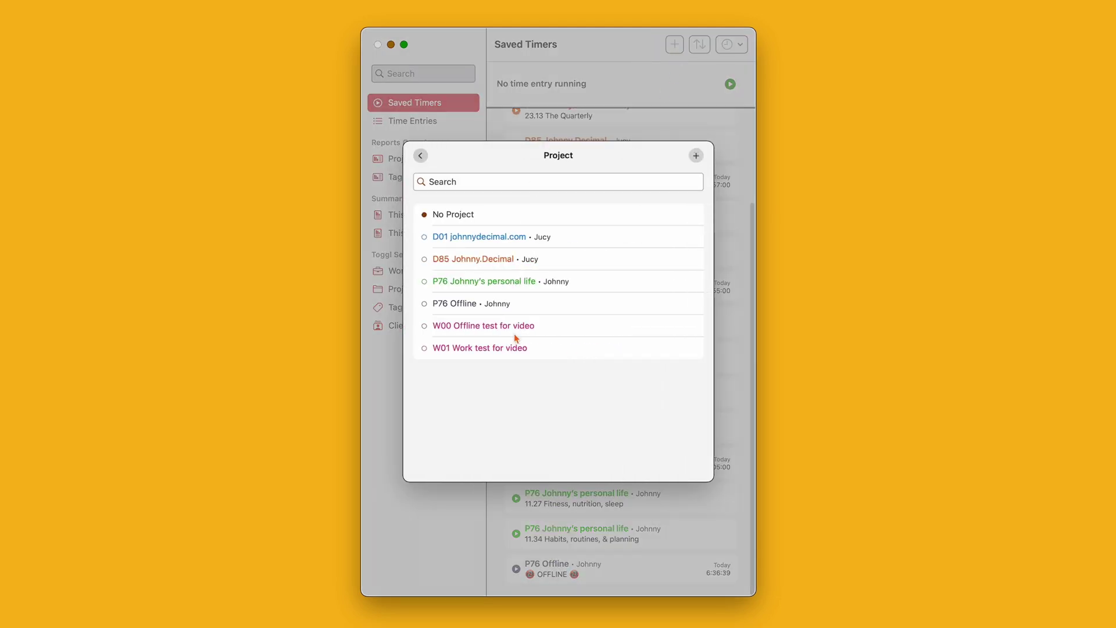
pyautogui.click(542, 328)
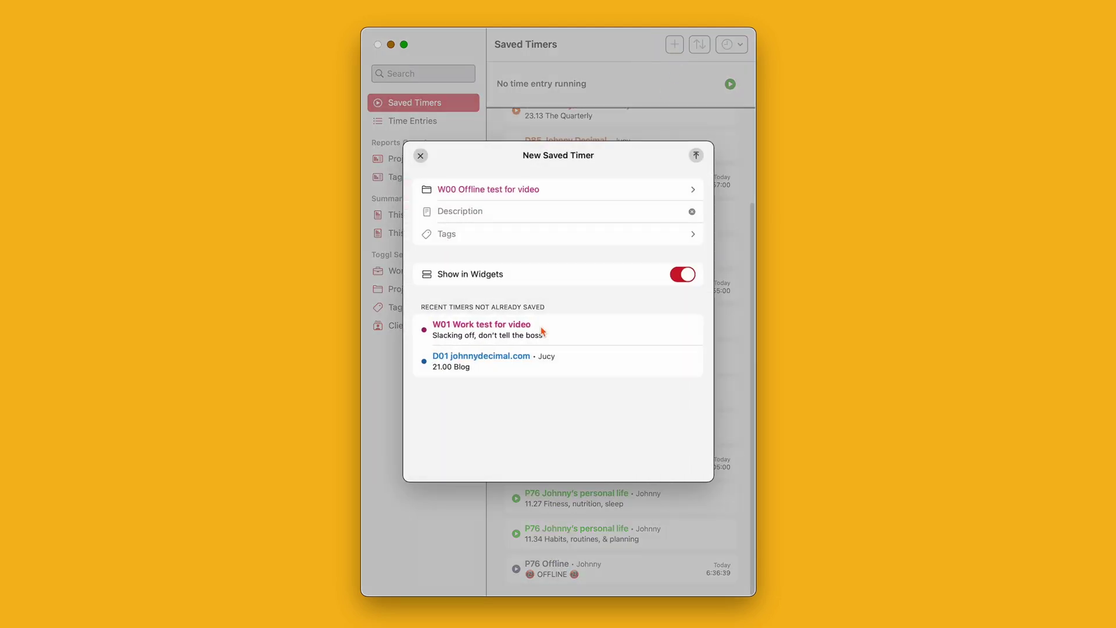
pyautogui.click(543, 212)
pyautogui.write('OFFLINE')
pyautogui.press('ctrl+super+space')
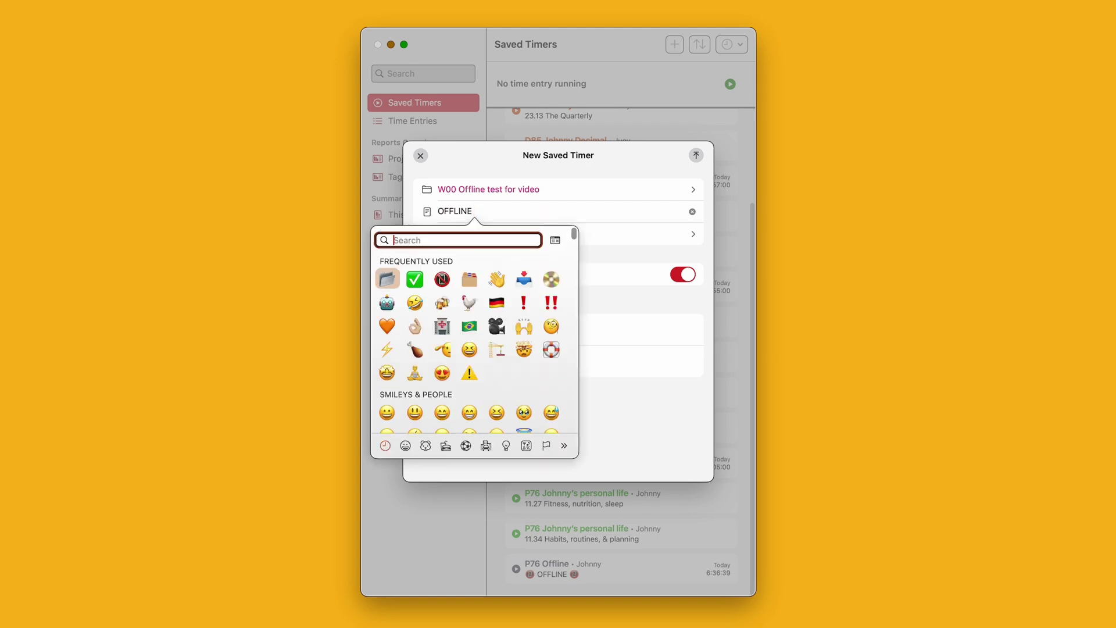
pyautogui.press('Escape')
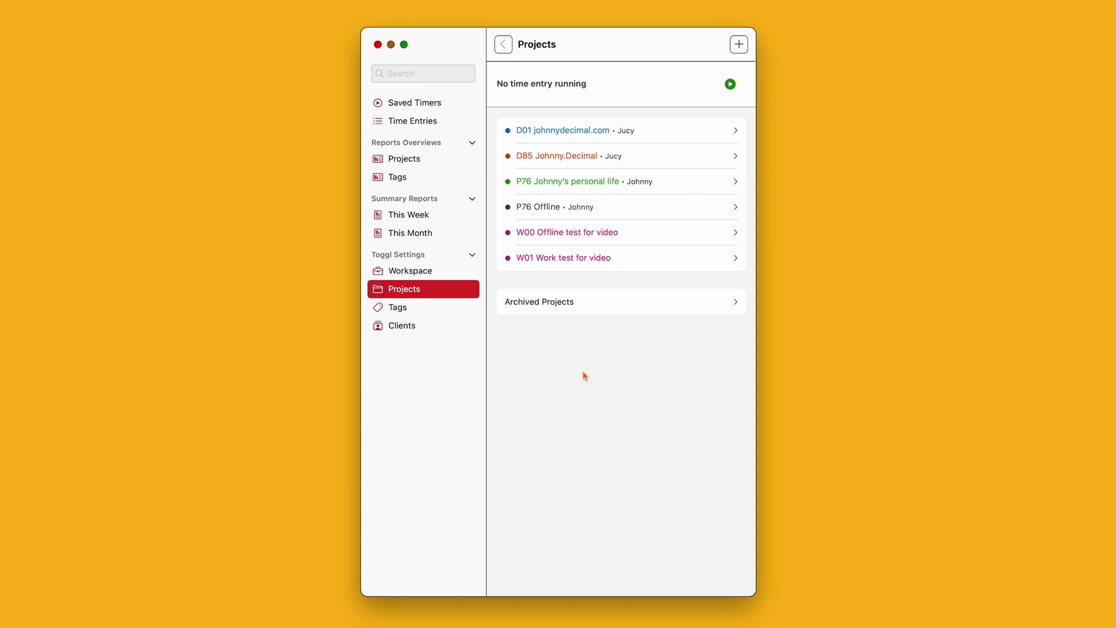
# Step: Review the Projects report and the summary for this week and the previous week
pyautogui.click(427, 166)
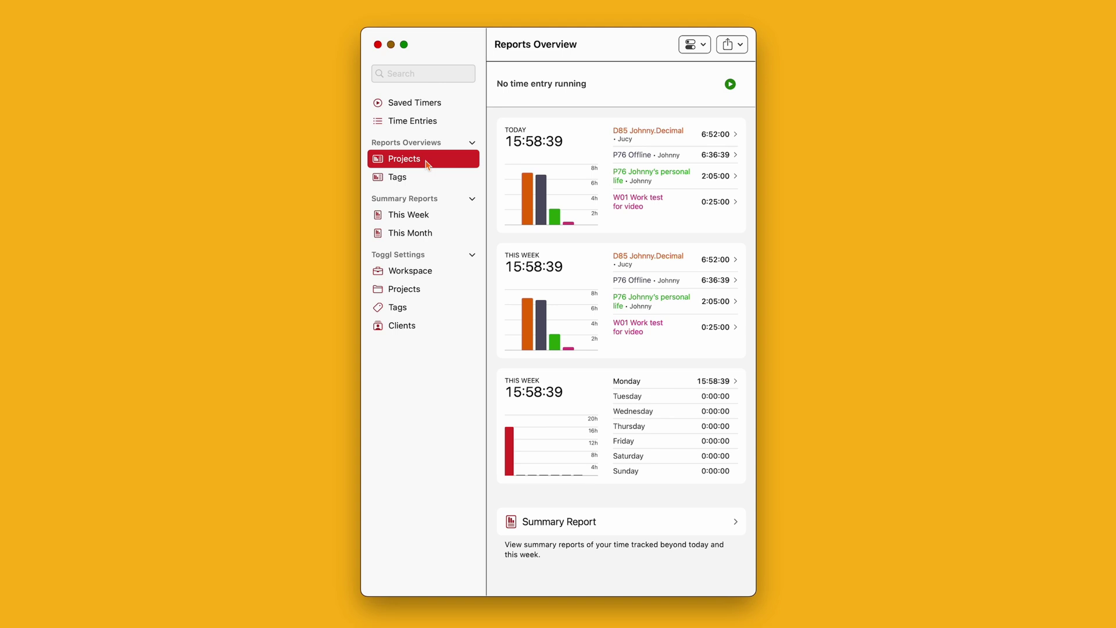
pyautogui.click(419, 220)
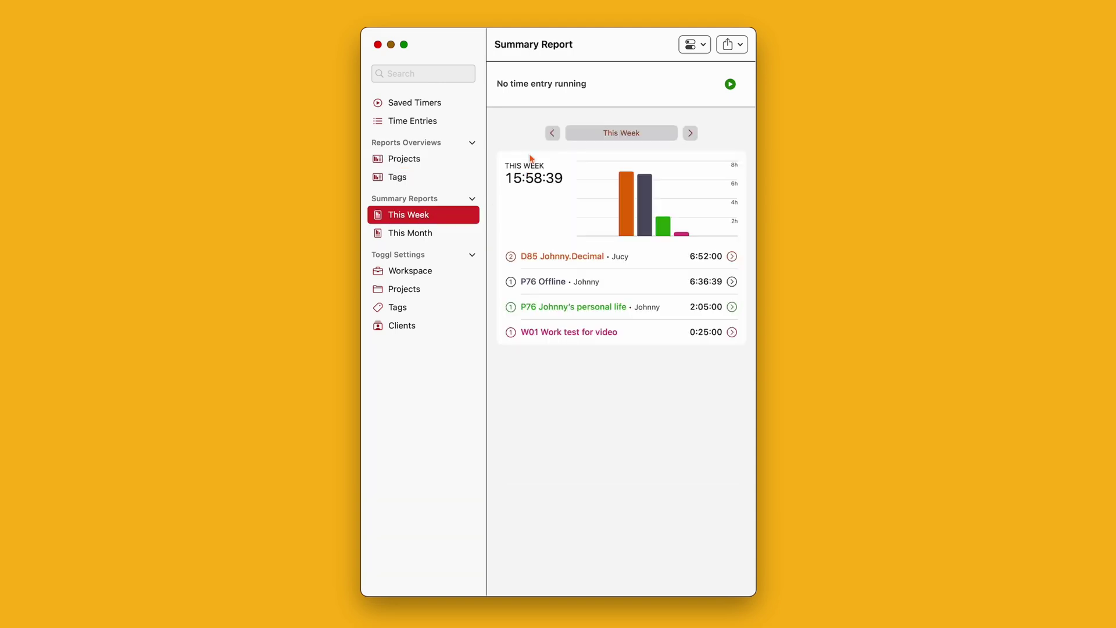
pyautogui.click(552, 133)
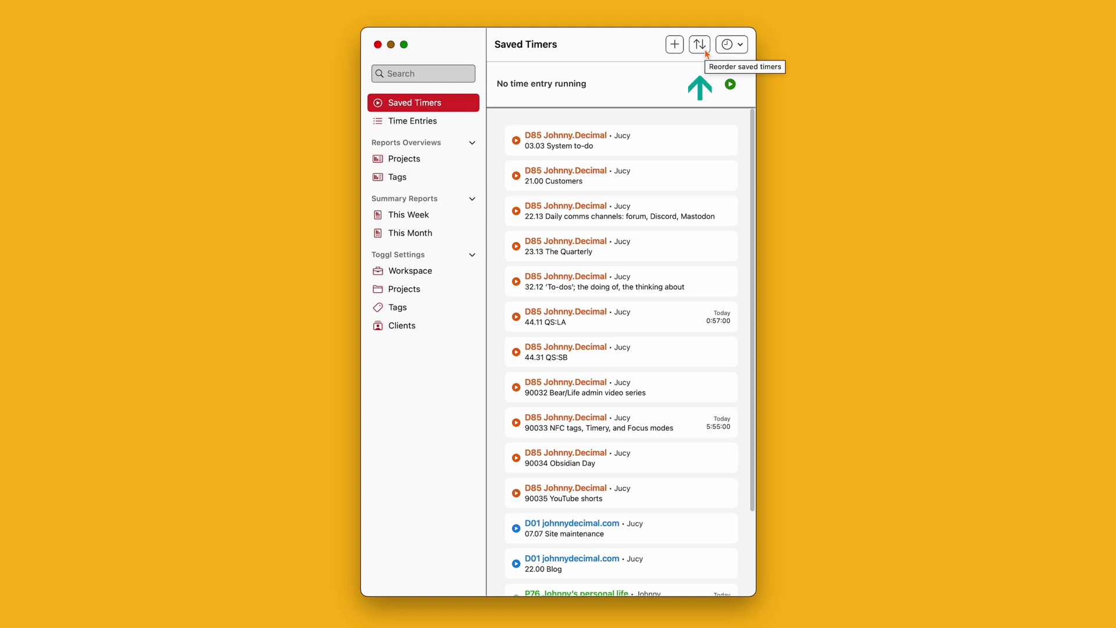
# Step: Enter reorder mode for saved timers, keeping the W00 Offline test timer last
pyautogui.click(700, 45)
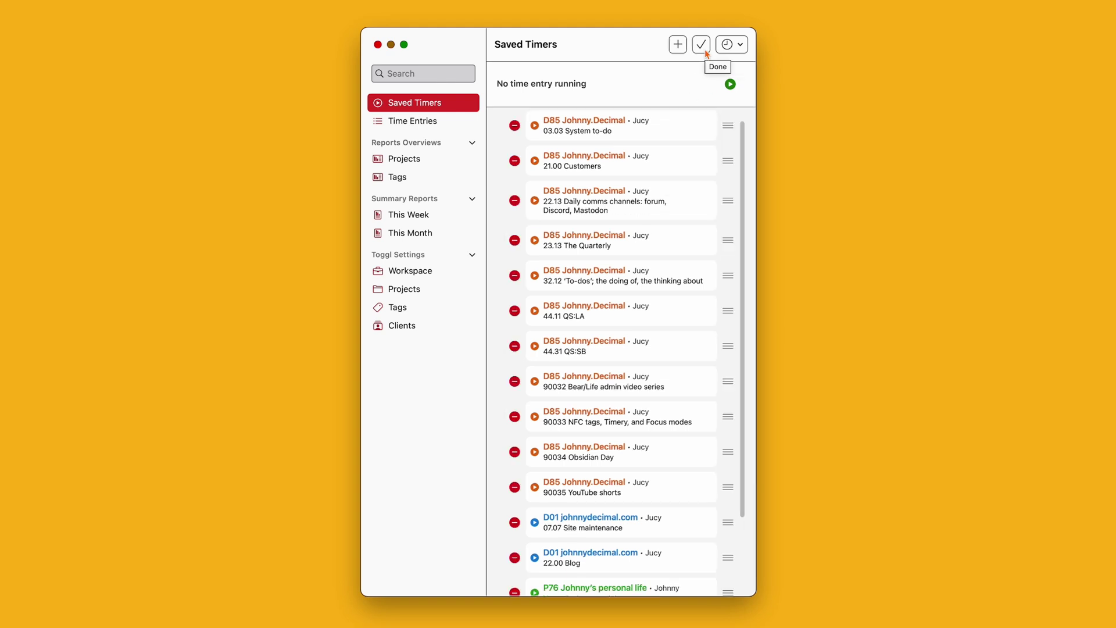
pyautogui.scroll(-5, 677, 410)
pyautogui.moveTo(735, 574); pyautogui.dragTo(727, 559)
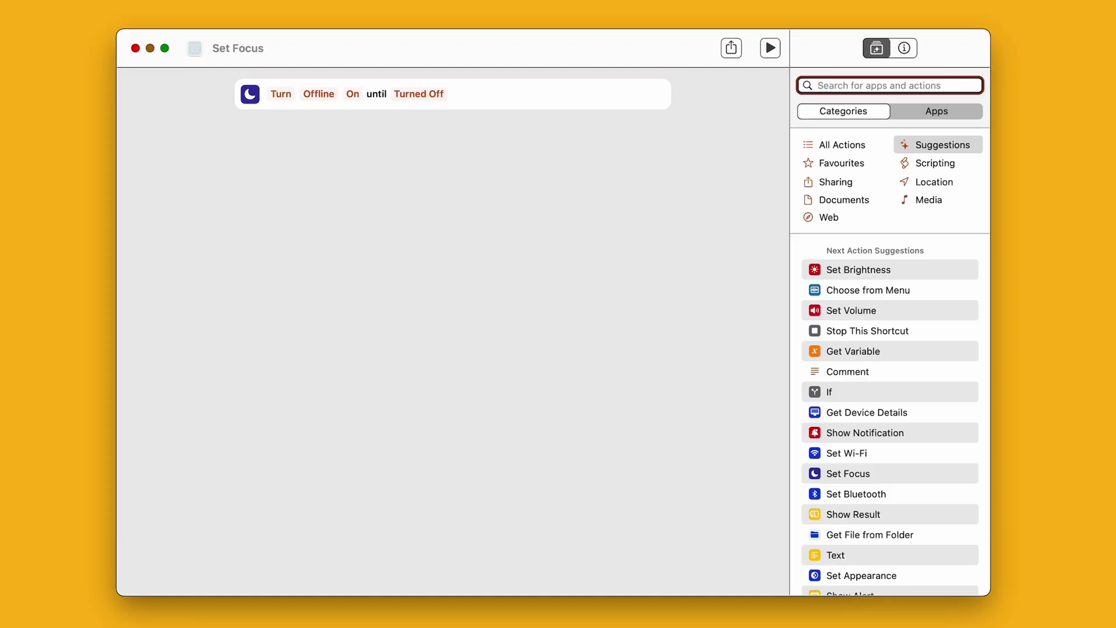
pyautogui.write('start save')
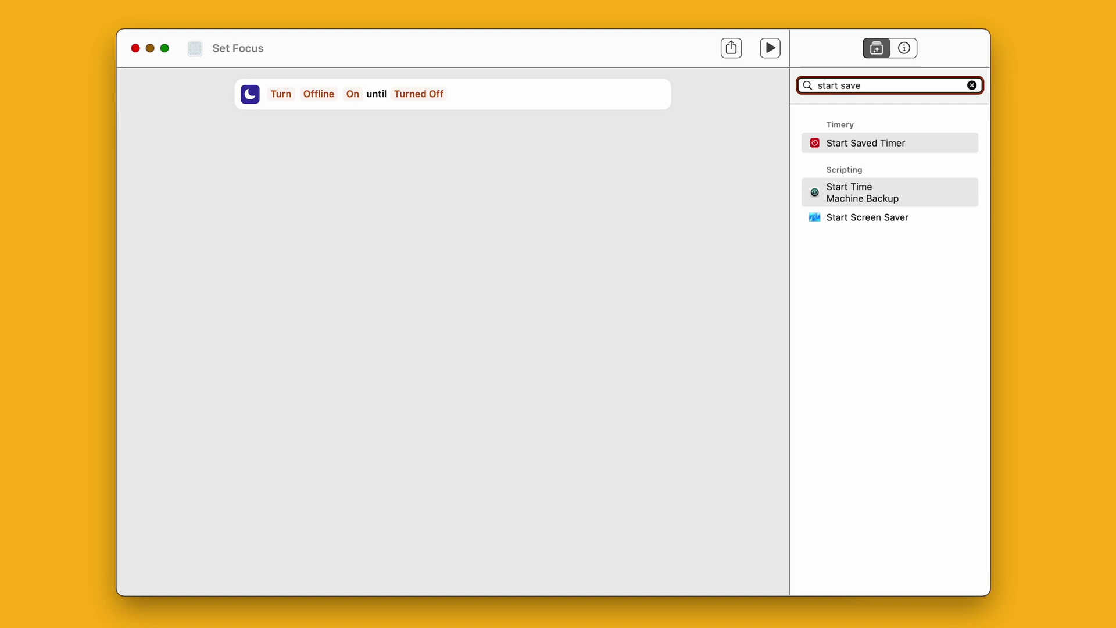
# Step: Browse the actions sidebar by app and show Timery's actions
pyautogui.click(972, 84)
pyautogui.click(937, 111)
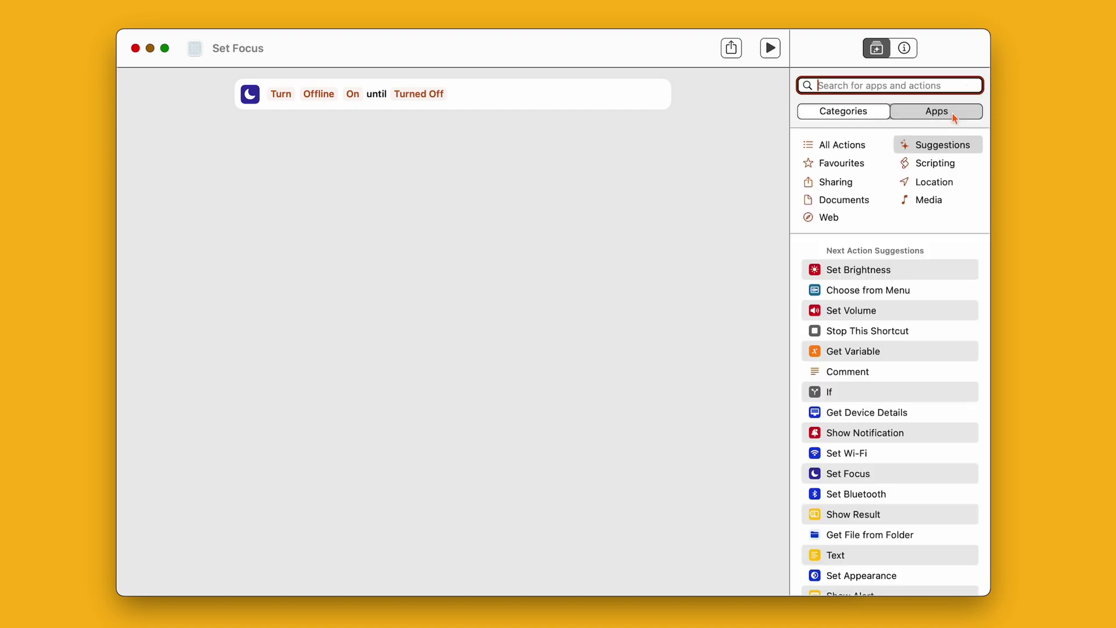
pyautogui.scroll(-10, 923, 222)
pyautogui.scroll(-5, 923, 222)
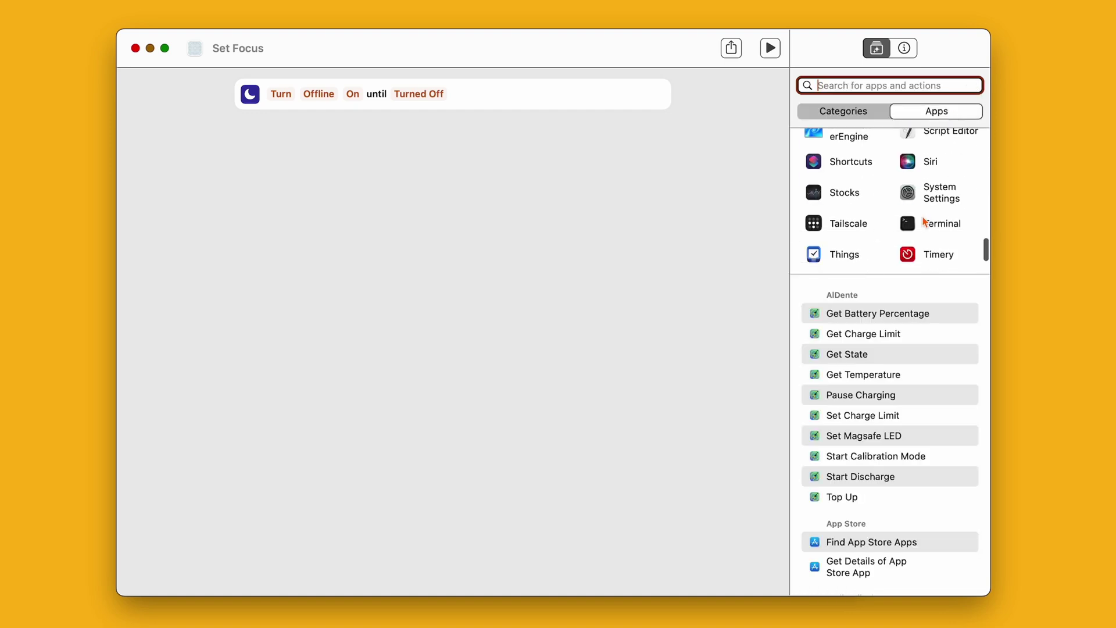
pyautogui.click(935, 255)
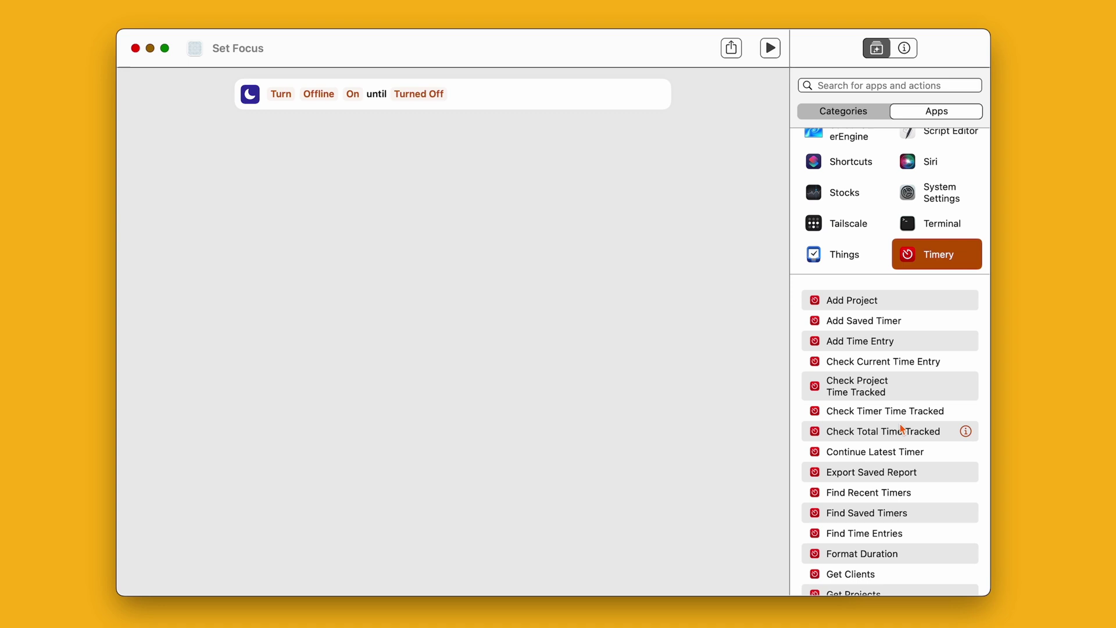
pyautogui.scroll(-5, 900, 428)
pyautogui.scroll(1, 900, 428)
pyautogui.scroll(-3, 901, 428)
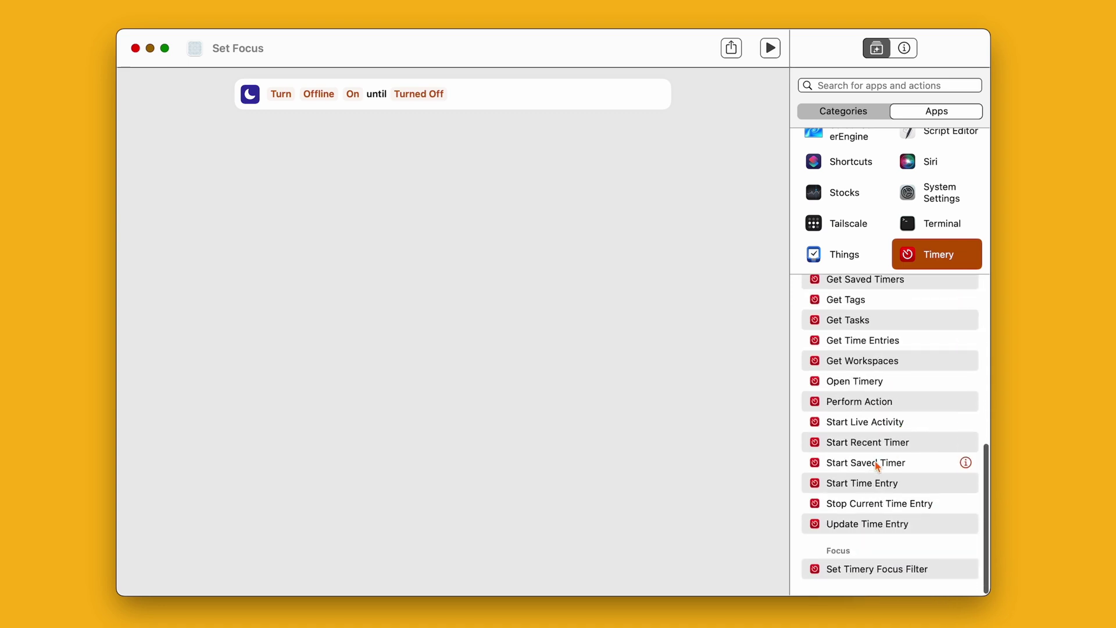
pyautogui.moveTo(882, 463); pyautogui.dragTo(469, 199)
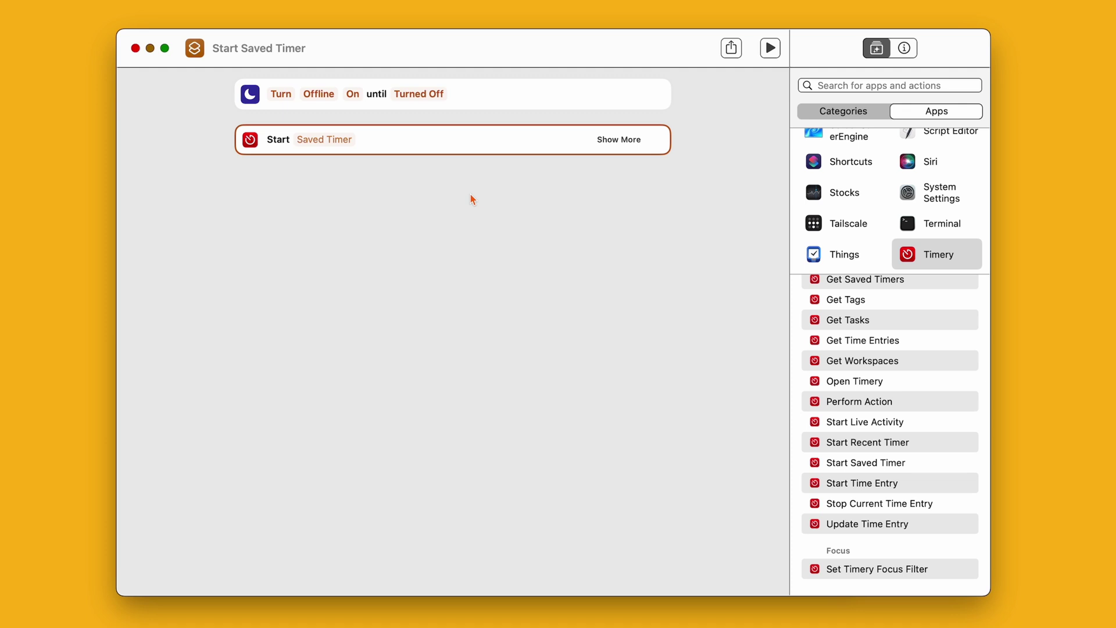
# Step: Set the Start Saved Timer action to the W00 Offline test for video timer and reveal its extra options
pyautogui.click(320, 140)
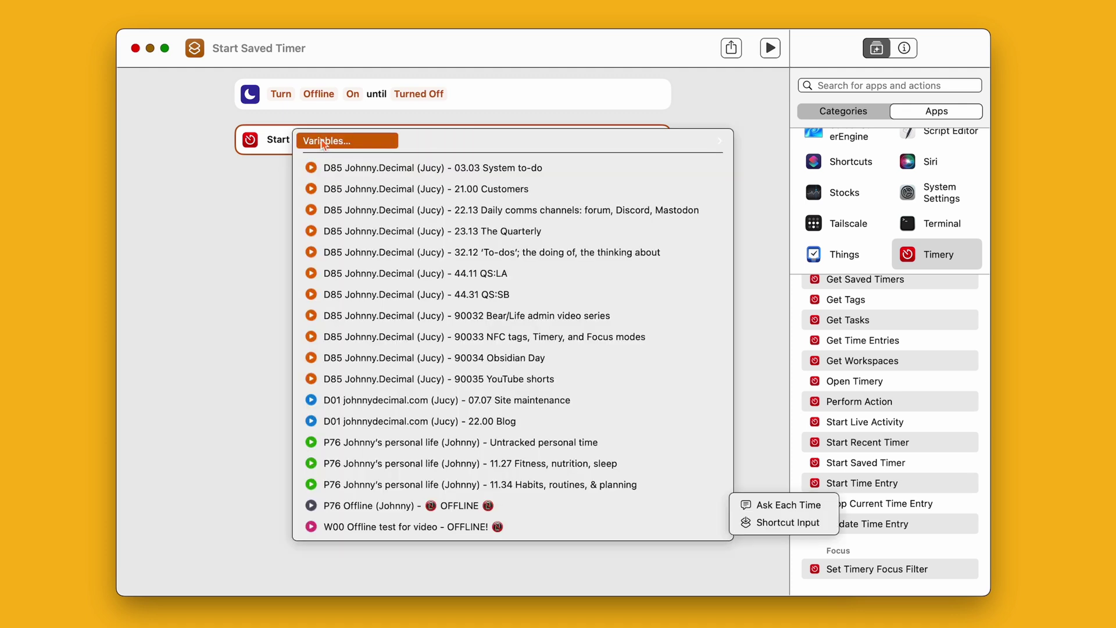
pyautogui.click(426, 527)
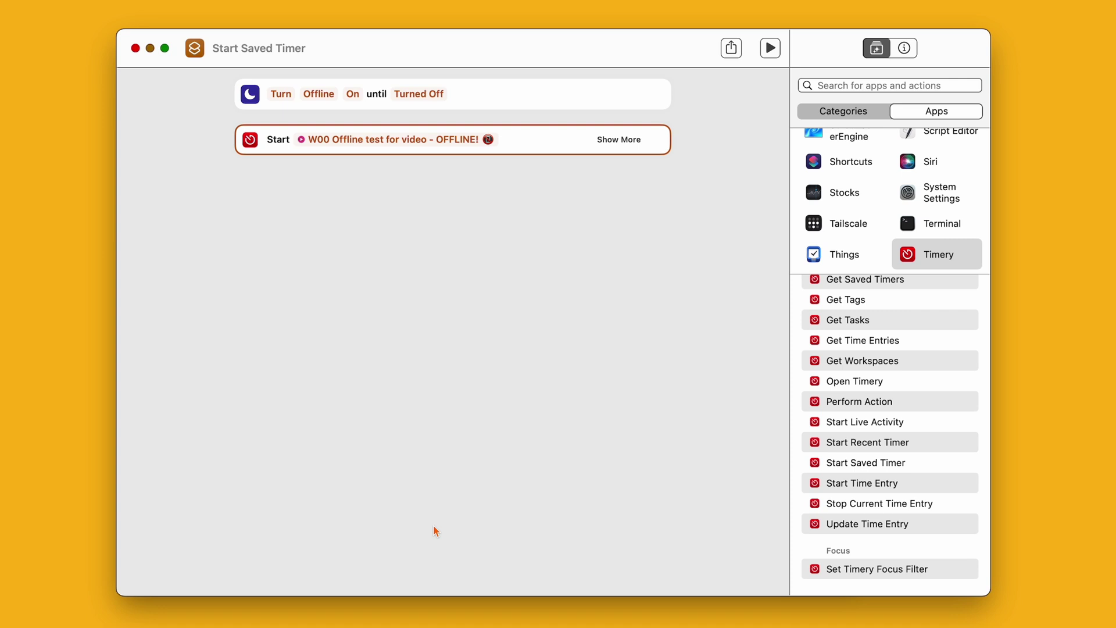
pyautogui.click(623, 141)
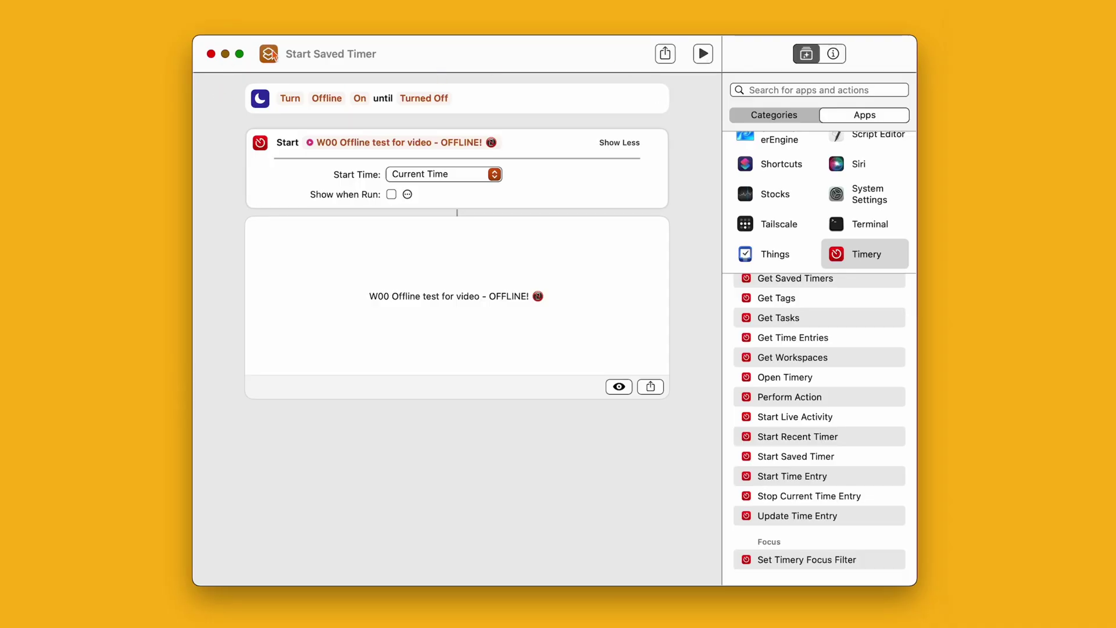
# Step: Give the shortcut a stop-symbol icon from the symbol picker
pyautogui.click(269, 54)
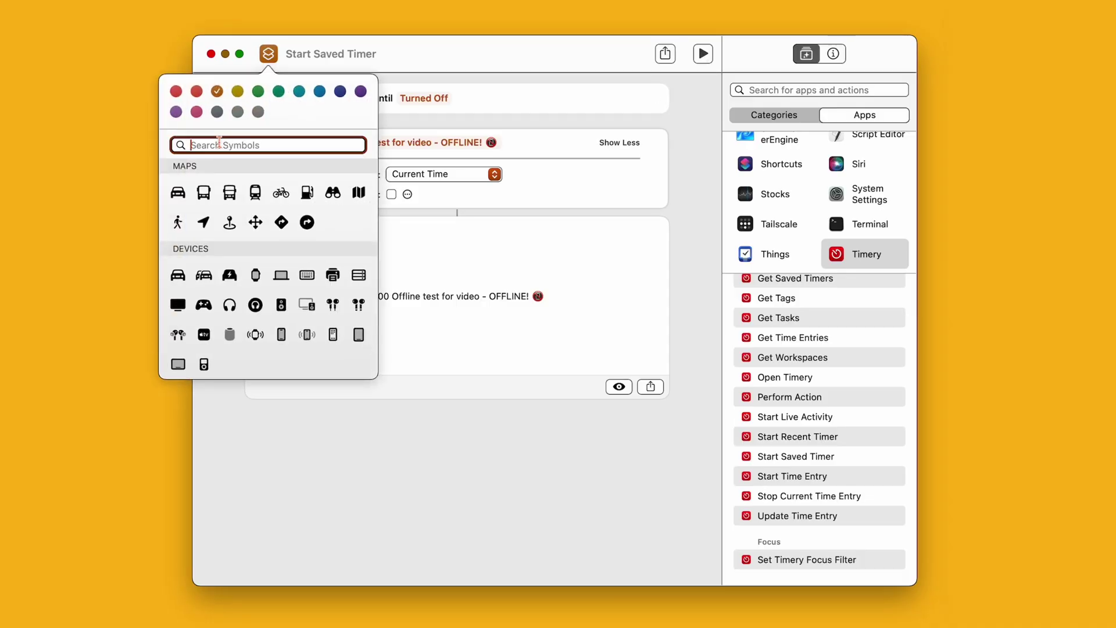
pyautogui.write('off')
pyautogui.press('BackSpace')
pyautogui.press('BackSpace')
pyautogui.press('BackSpace')
pyautogui.write('s')
pyautogui.write('top')
pyautogui.click(204, 170)
# Step: Clear the shortcut's title ready for a new name
pyautogui.click(317, 54)
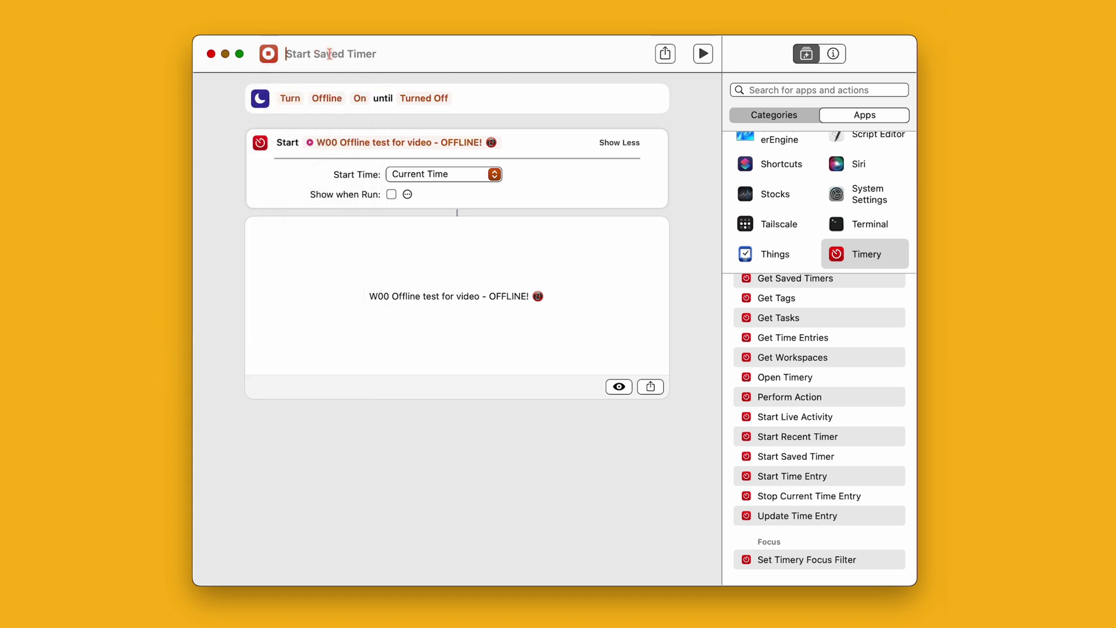
pyautogui.write('GO O')
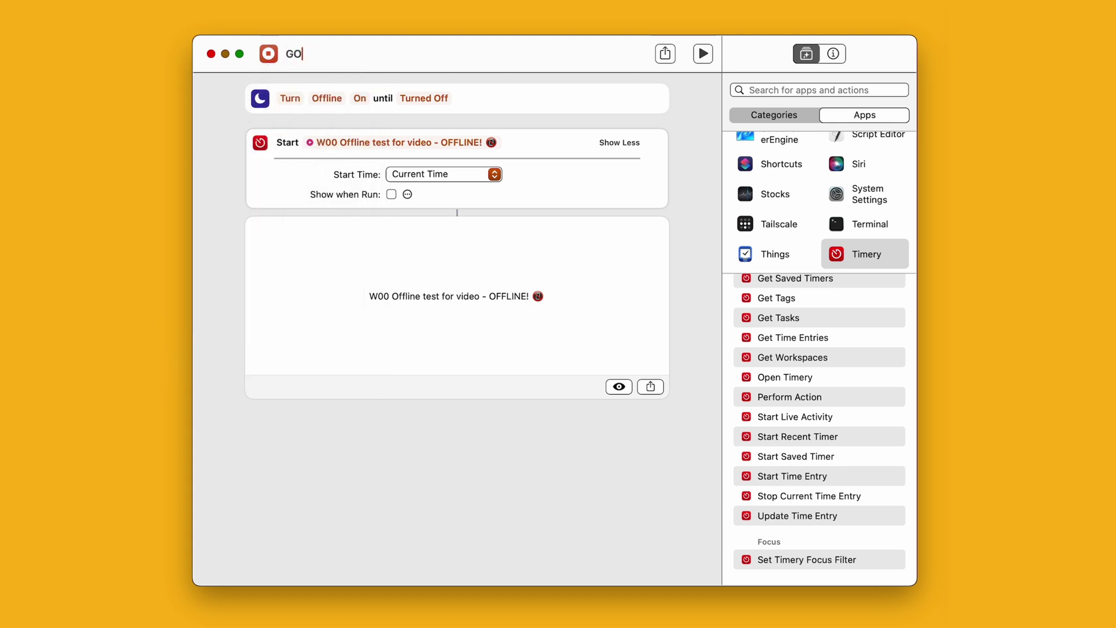
pyautogui.press('BackSpace')
pyautogui.press('BackSpace')
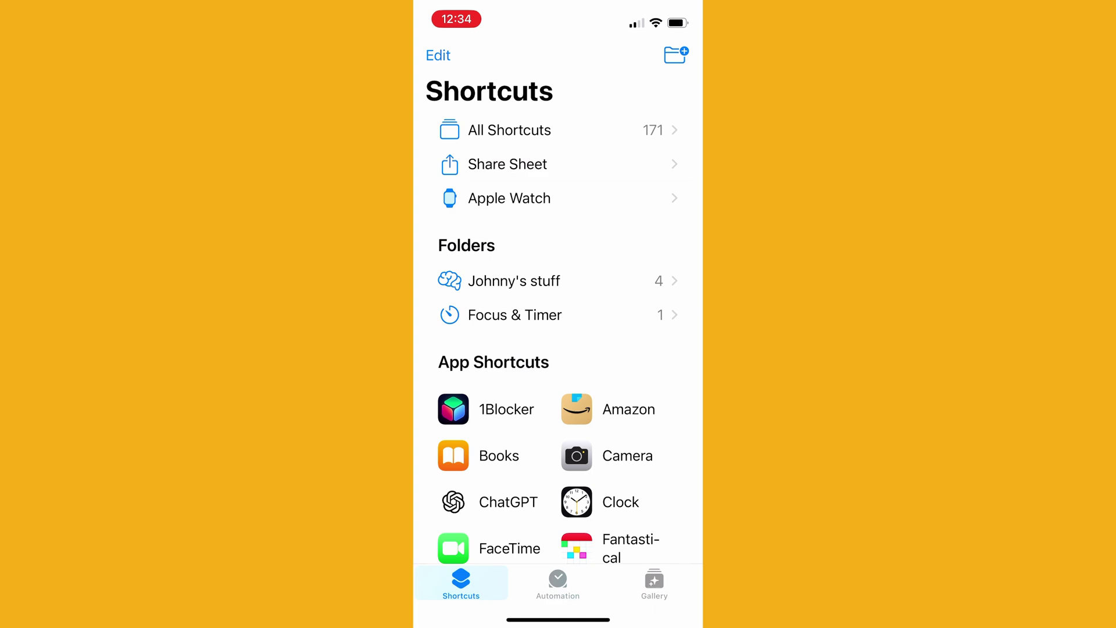
# Step: Open the Focus & Timer folder on iPhone
pyautogui.click(515, 315)
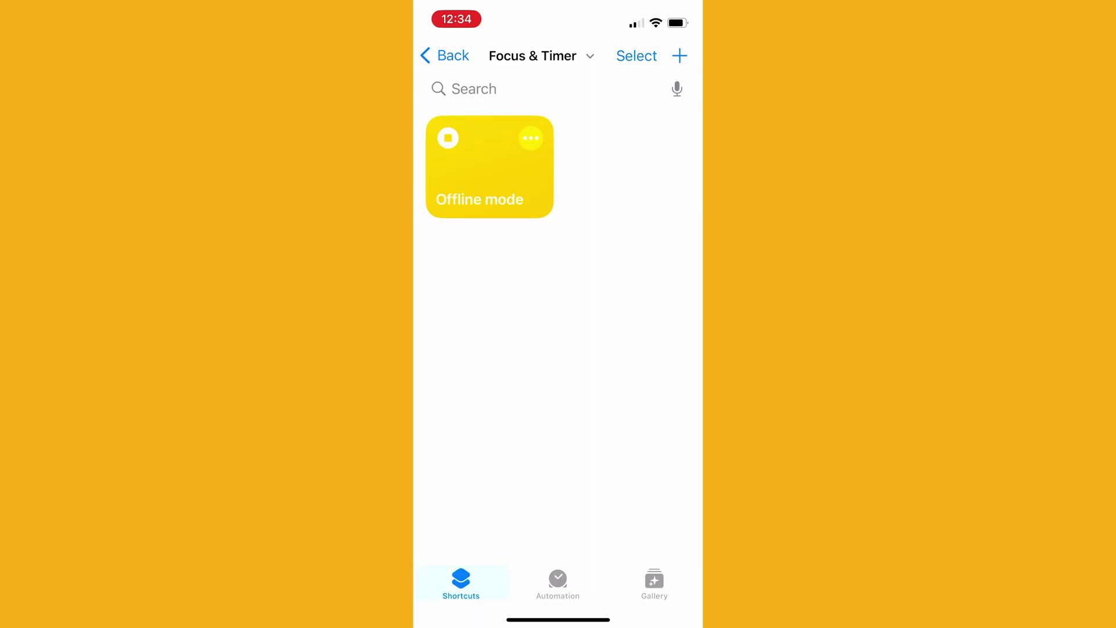
# Step: Add the Offline mode shortcut to the iPhone home screen via Share > Add to Home Screen
pyautogui.click(531, 137)
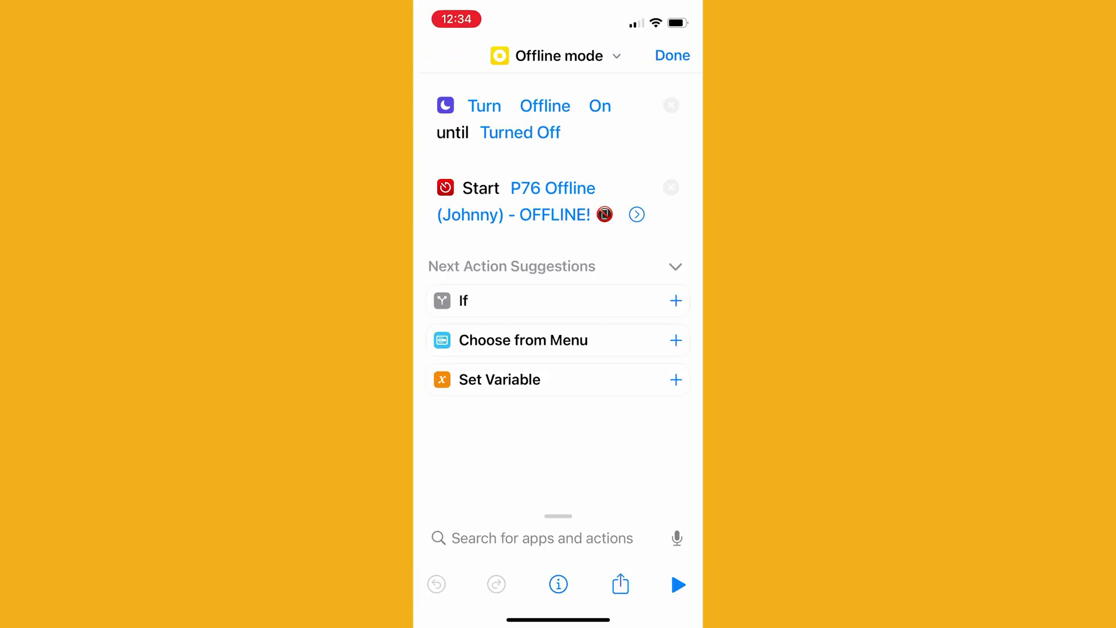
pyautogui.click(621, 584)
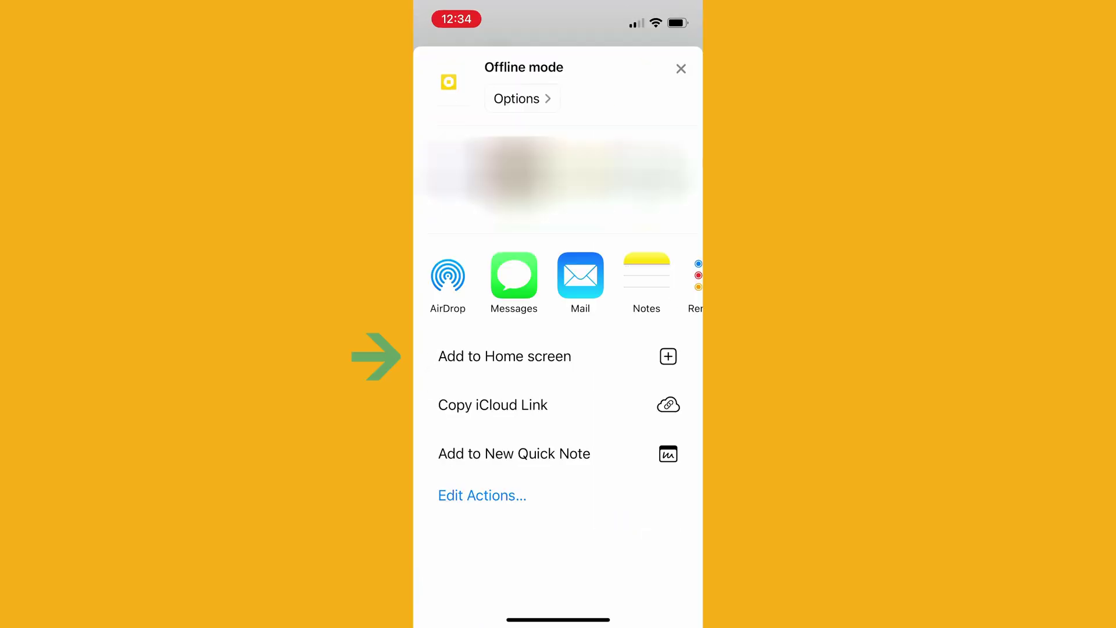
pyautogui.click(504, 356)
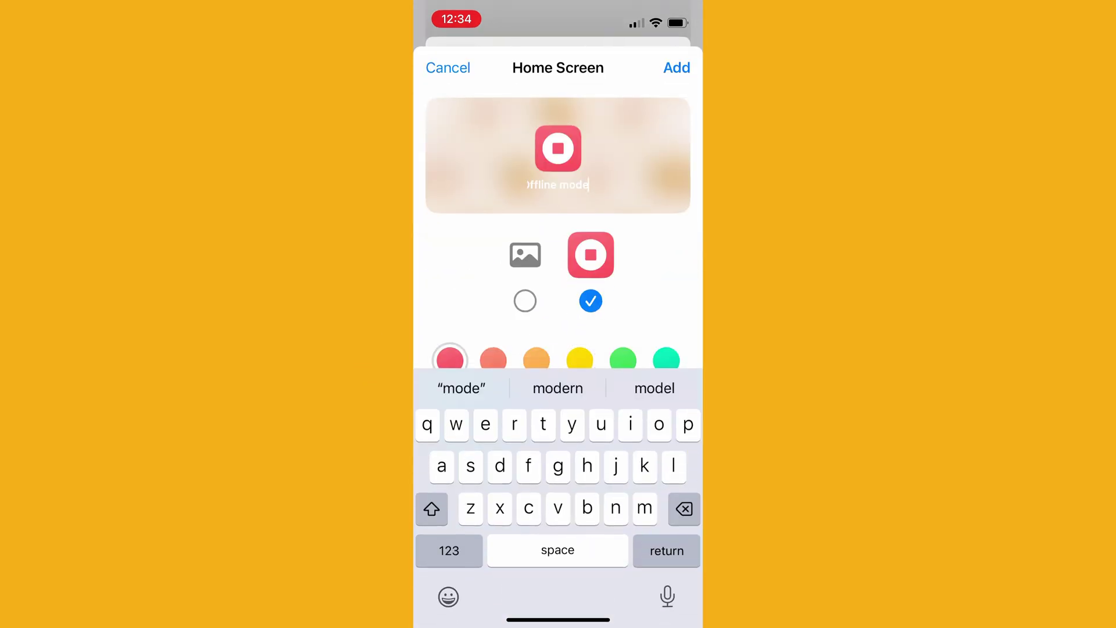
pyautogui.click(677, 67)
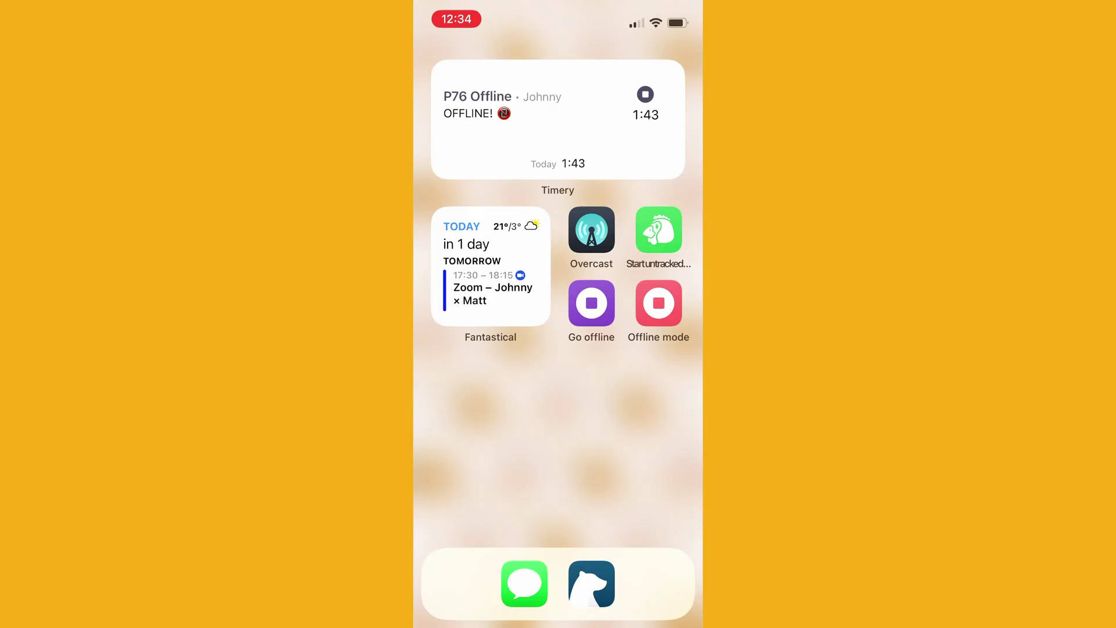
pyautogui.write('off')
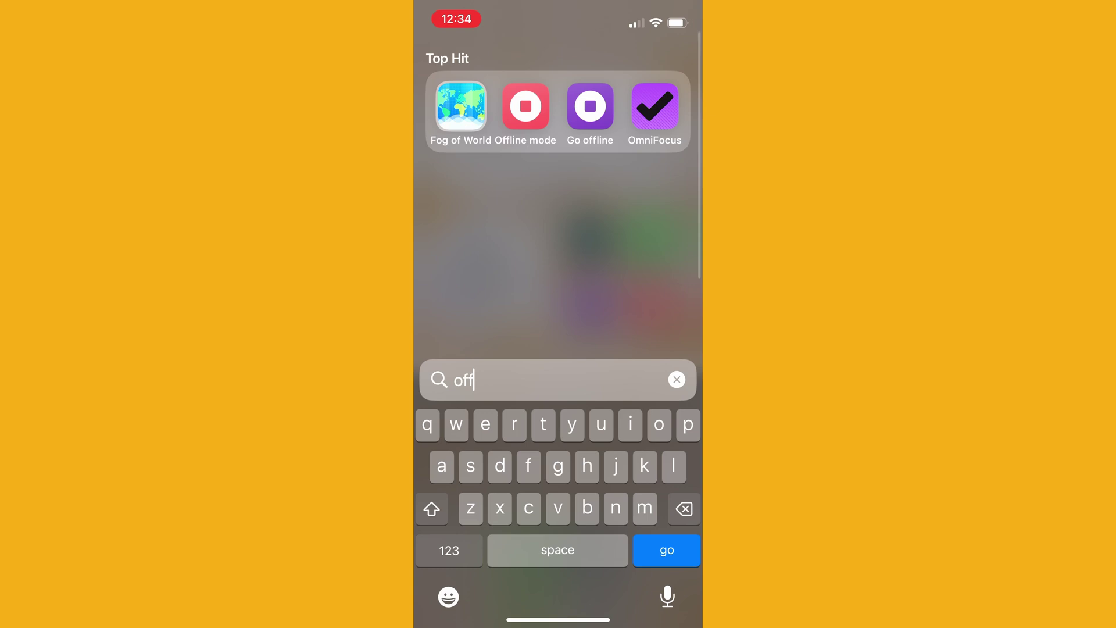
pyautogui.write('lin')
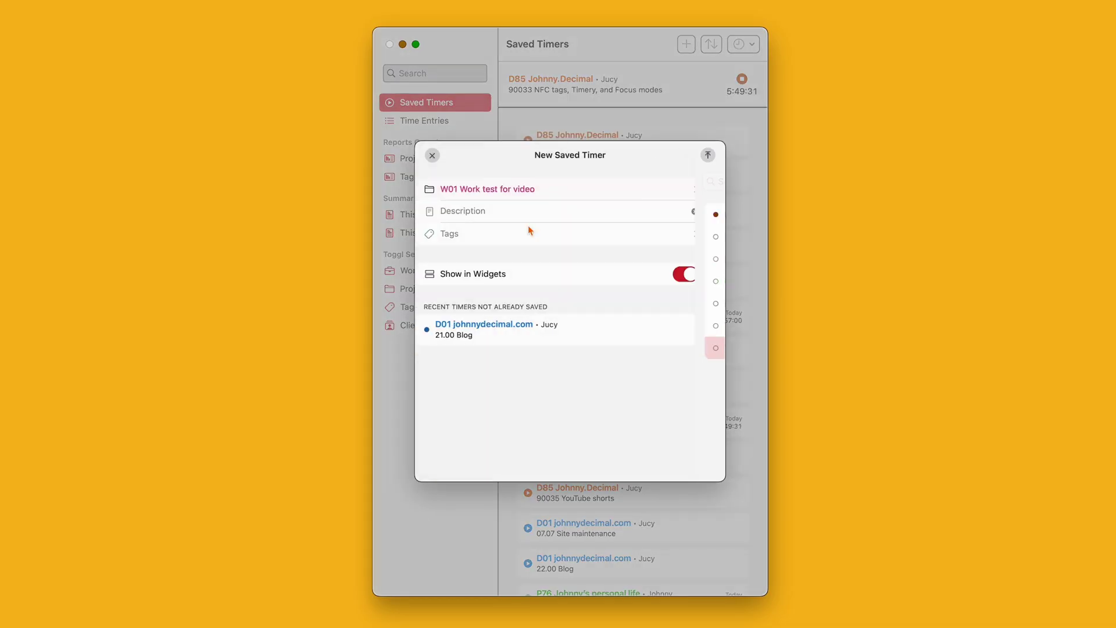
# Step: Save the previous timer and begin a new saved timer with its description
pyautogui.click(707, 155)
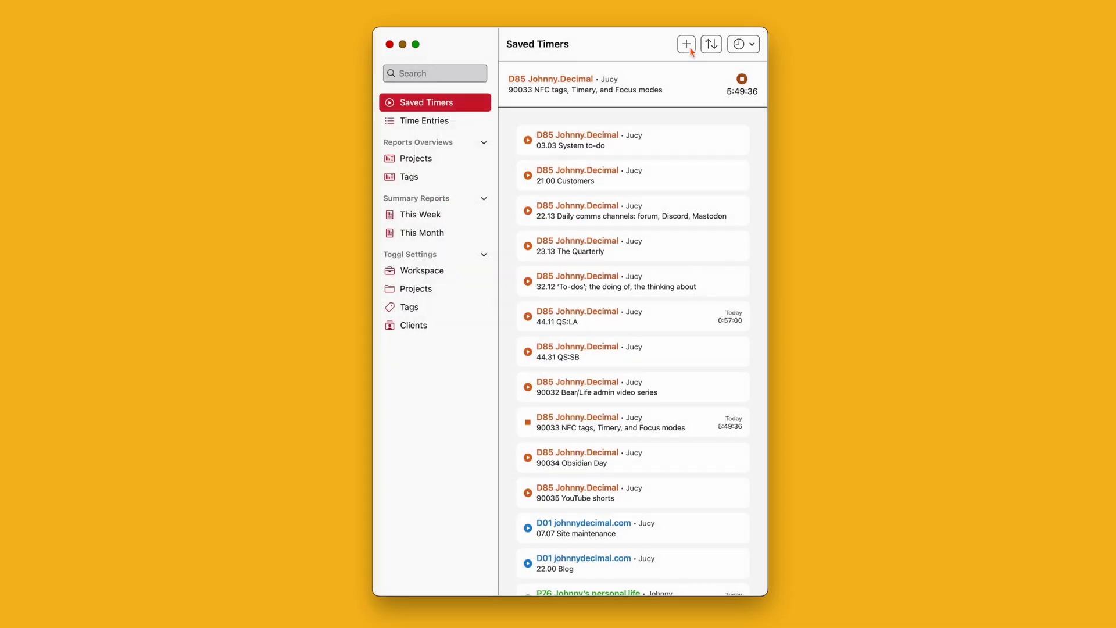
pyautogui.click(686, 44)
pyautogui.click(660, 346)
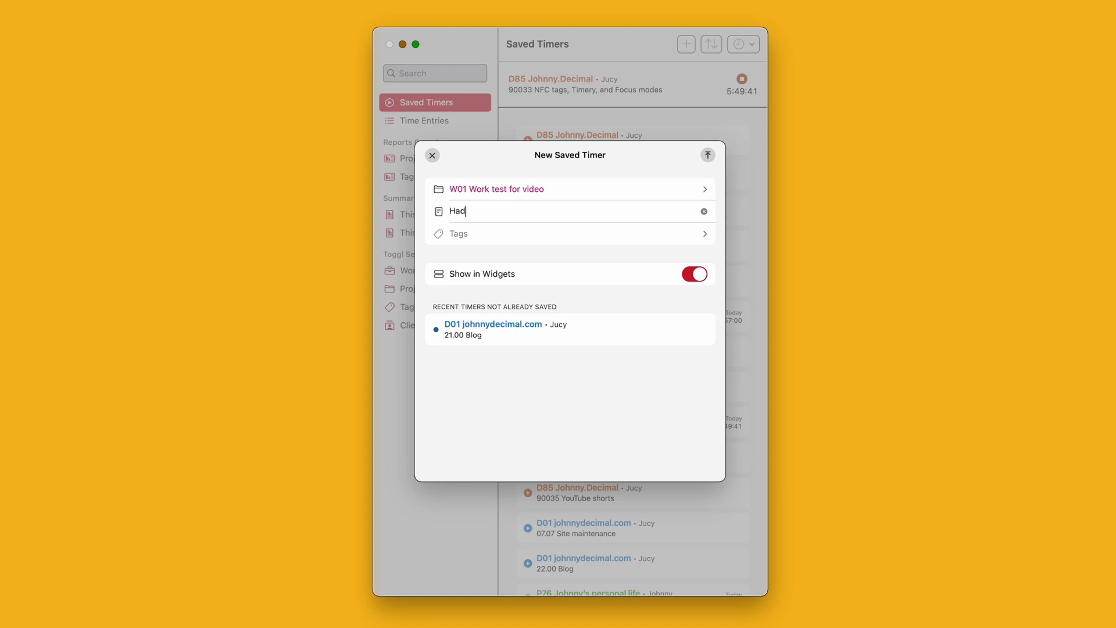
pyautogui.click(707, 154)
# Step: Assign project W01 Work test for video and save the 'Slacking off, don't tell the boss' timer
pyautogui.click(686, 43)
pyautogui.click(523, 188)
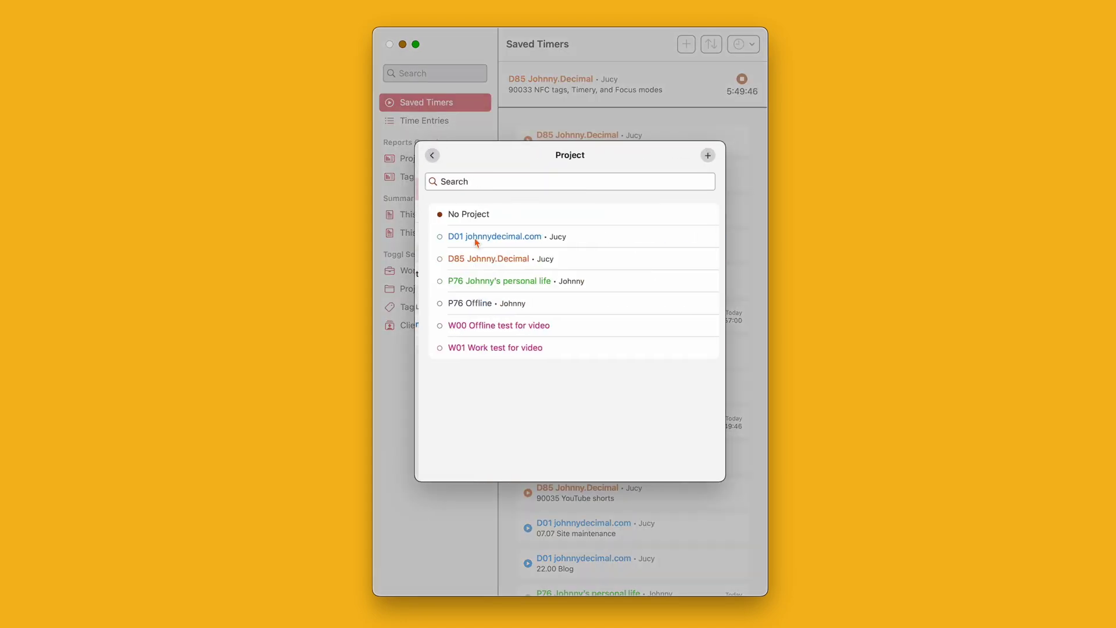
pyautogui.click(488, 347)
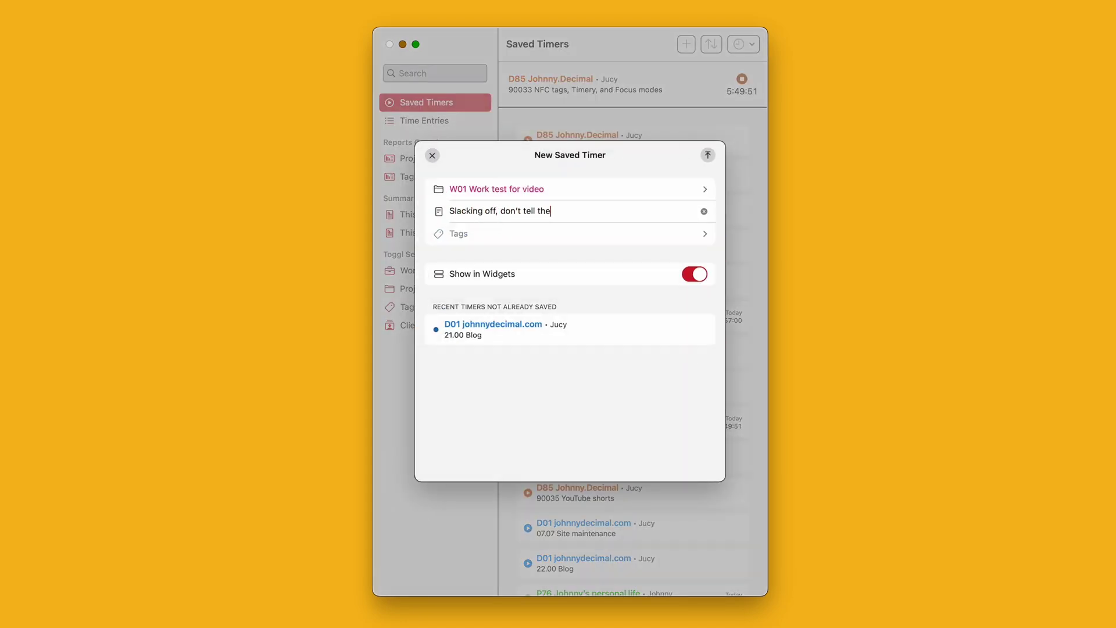
pyautogui.click(707, 154)
pyautogui.scroll(-5, 634, 436)
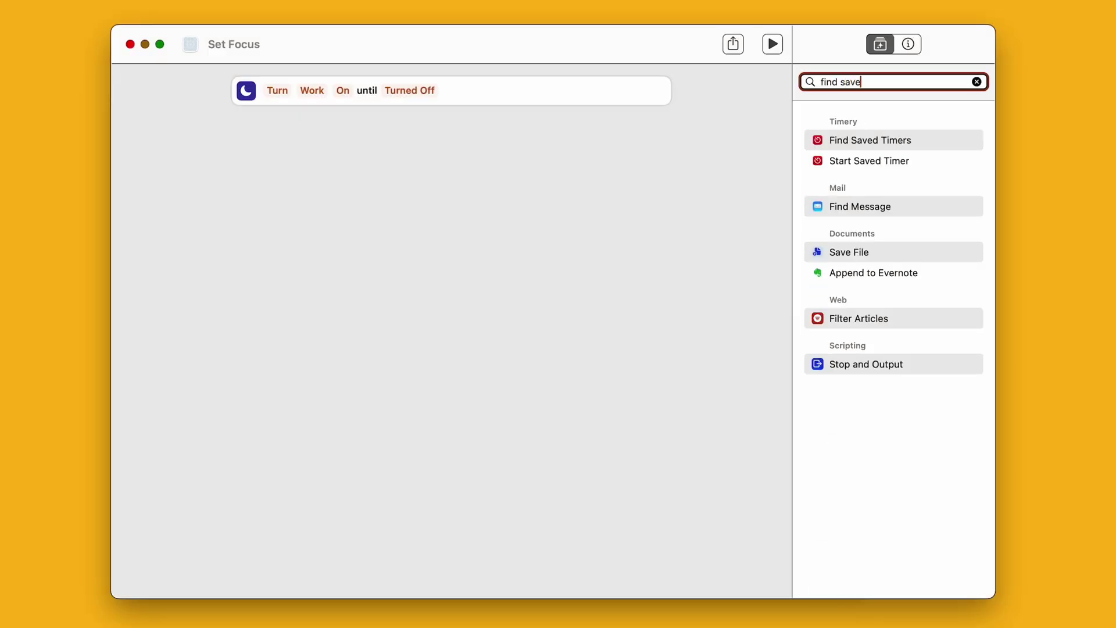
pyautogui.write('d timer')
# Step: Add a Find All Saved Timers step after Turn Work On and run it to list the timers
pyautogui.moveTo(879, 140); pyautogui.dragTo(561, 177)
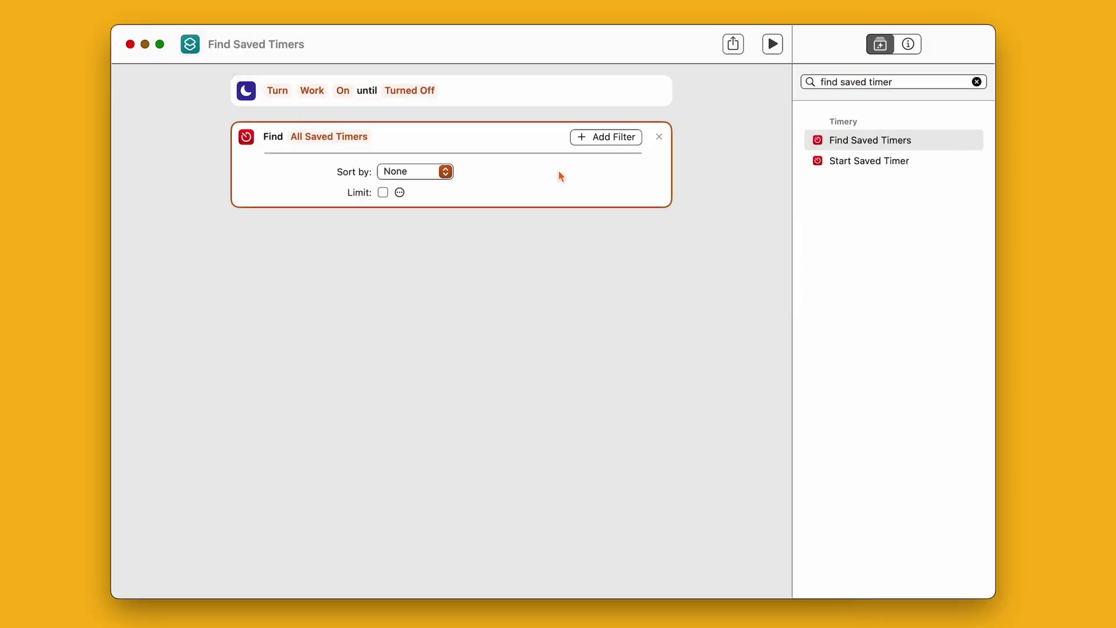
pyautogui.click(774, 45)
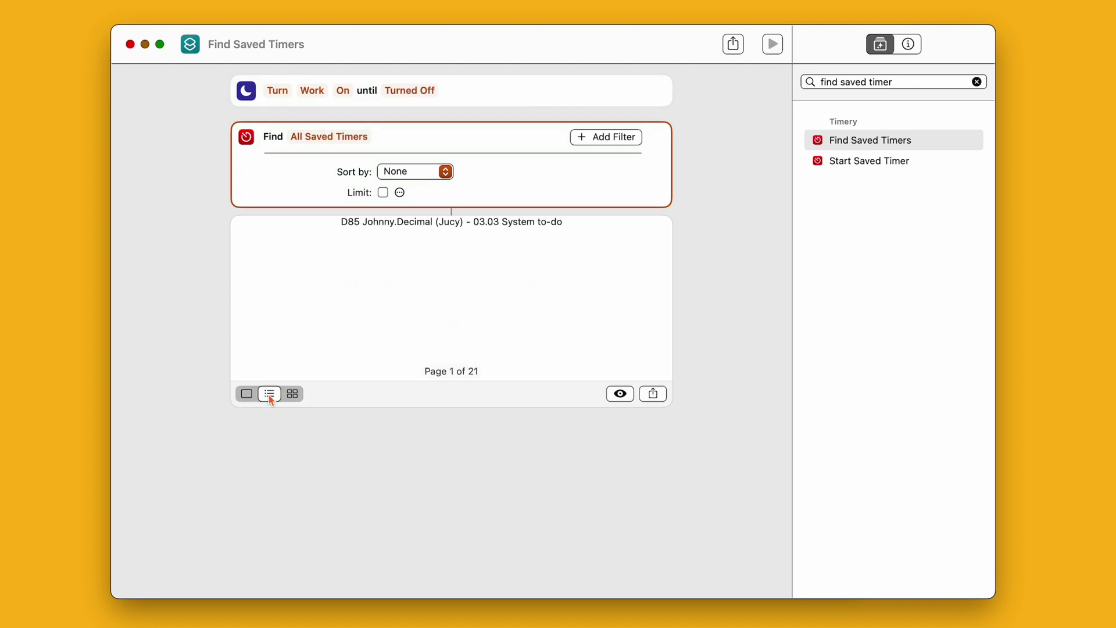
pyautogui.click(269, 394)
pyautogui.scroll(-3, 499, 300)
pyautogui.scroll(-5, 498, 299)
pyautogui.scroll(-2, 498, 299)
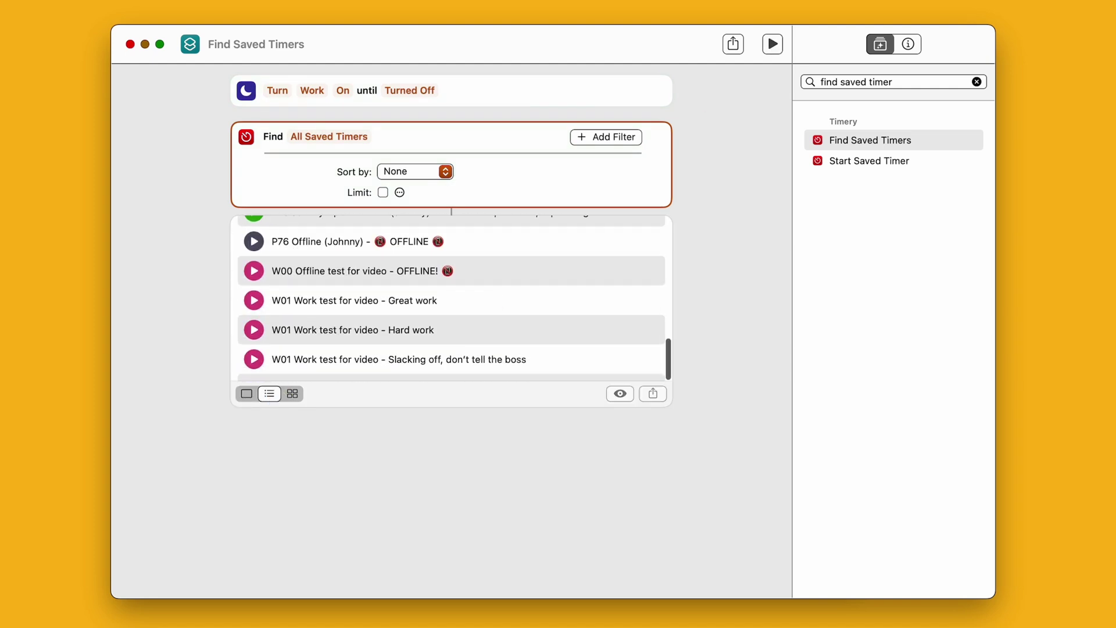
pyautogui.scroll(5, 500, 299)
pyautogui.scroll(5, 499, 298)
pyautogui.scroll(5, 499, 298)
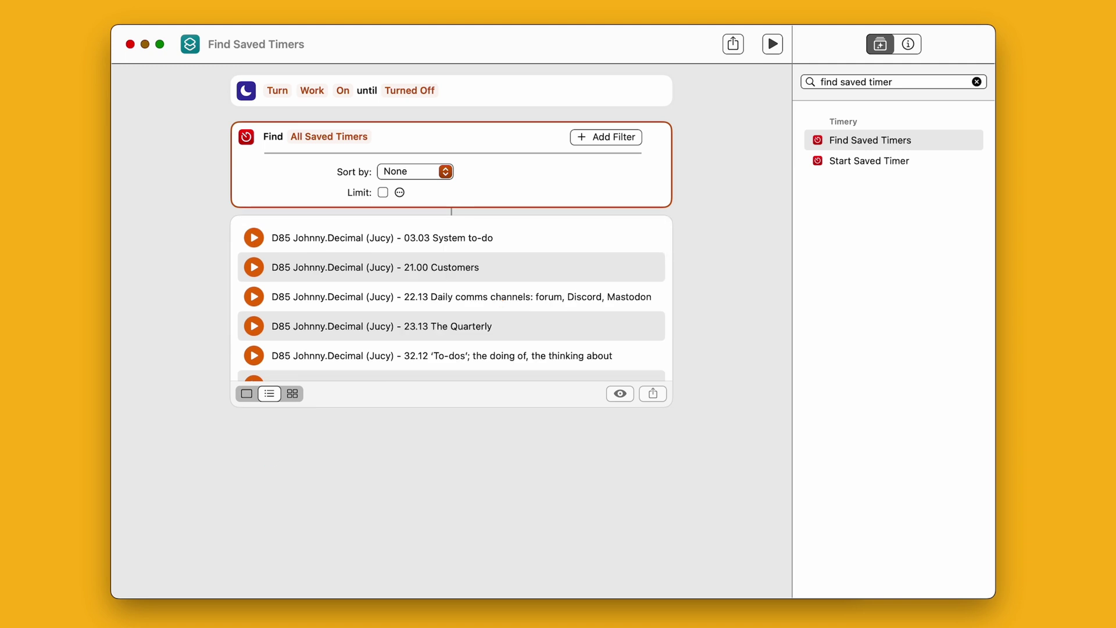
pyautogui.scroll(-2, 497, 299)
pyautogui.scroll(-5, 498, 300)
pyautogui.scroll(-3, 498, 299)
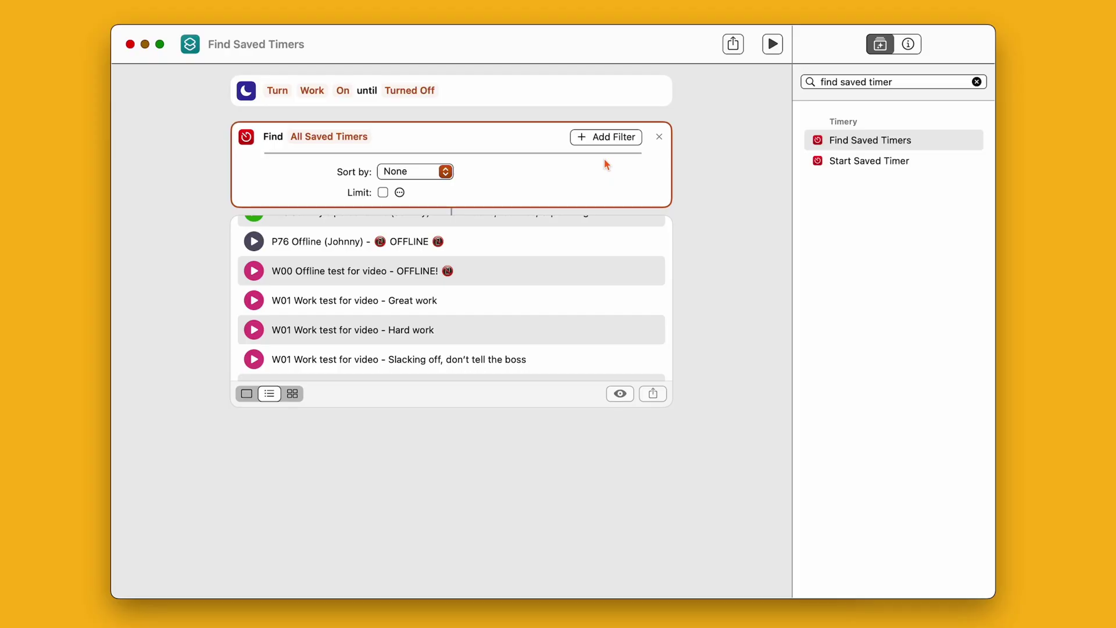
# Step: Add a timer filter matching projects that contain W01
pyautogui.click(611, 138)
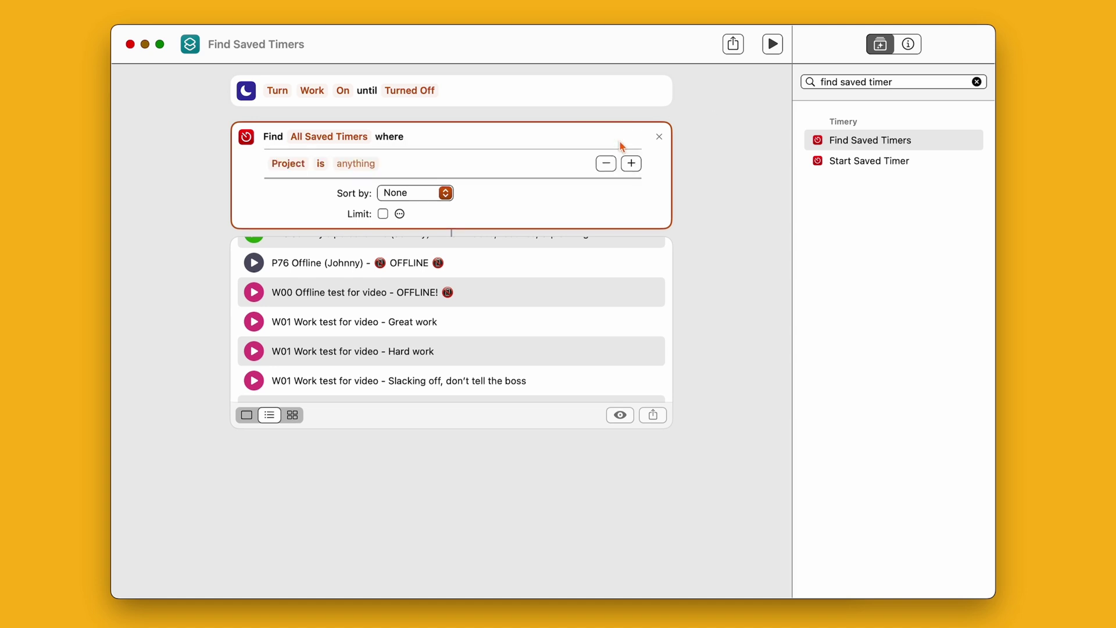
pyautogui.click(321, 166)
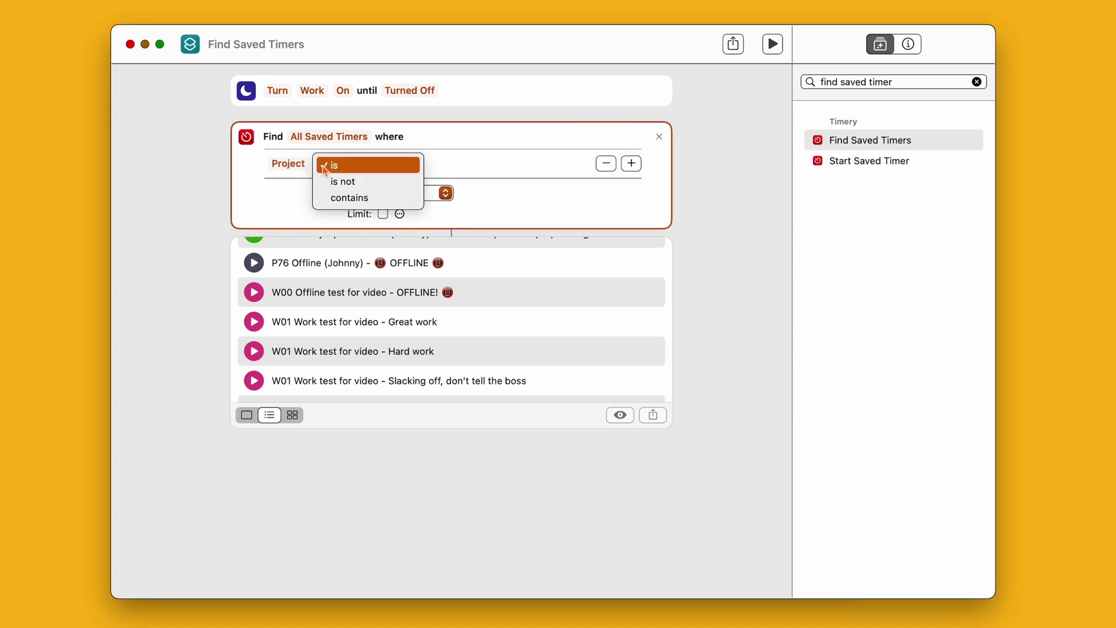
pyautogui.click(415, 204)
pyautogui.write('W01')
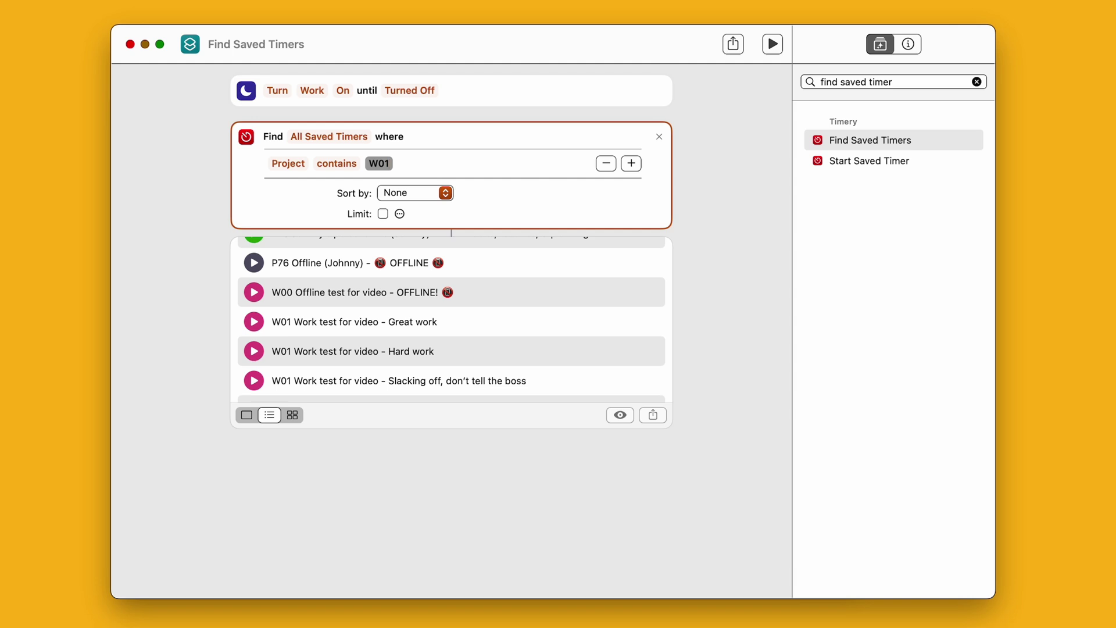
# Step: Test-run the shortcut and confirm the three W01 Work timers come back as a list
pyautogui.click(774, 44)
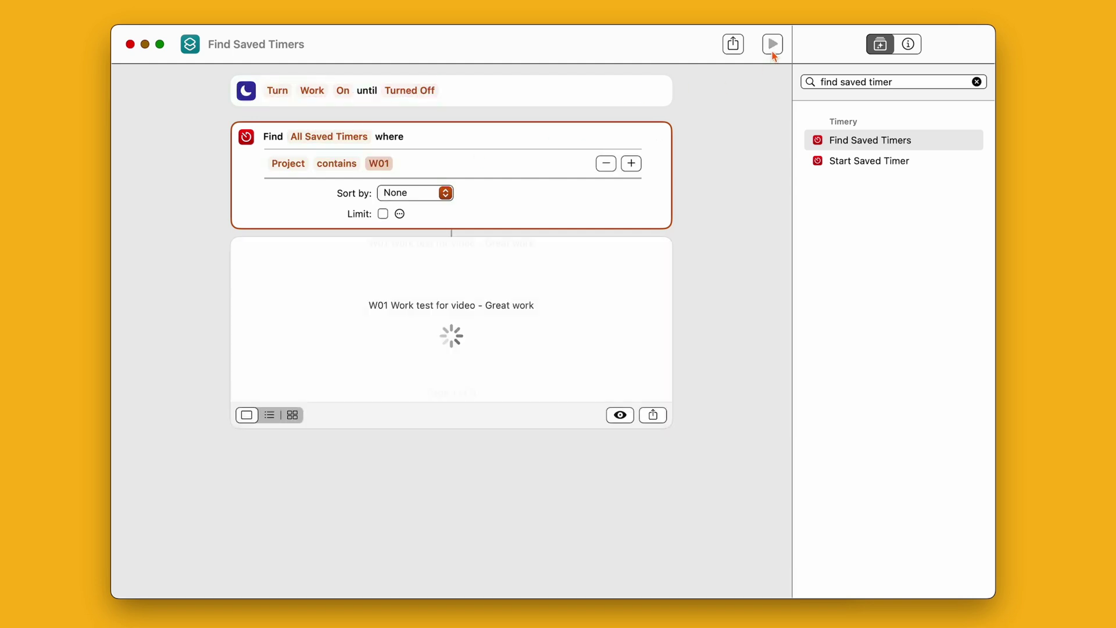
pyautogui.click(269, 415)
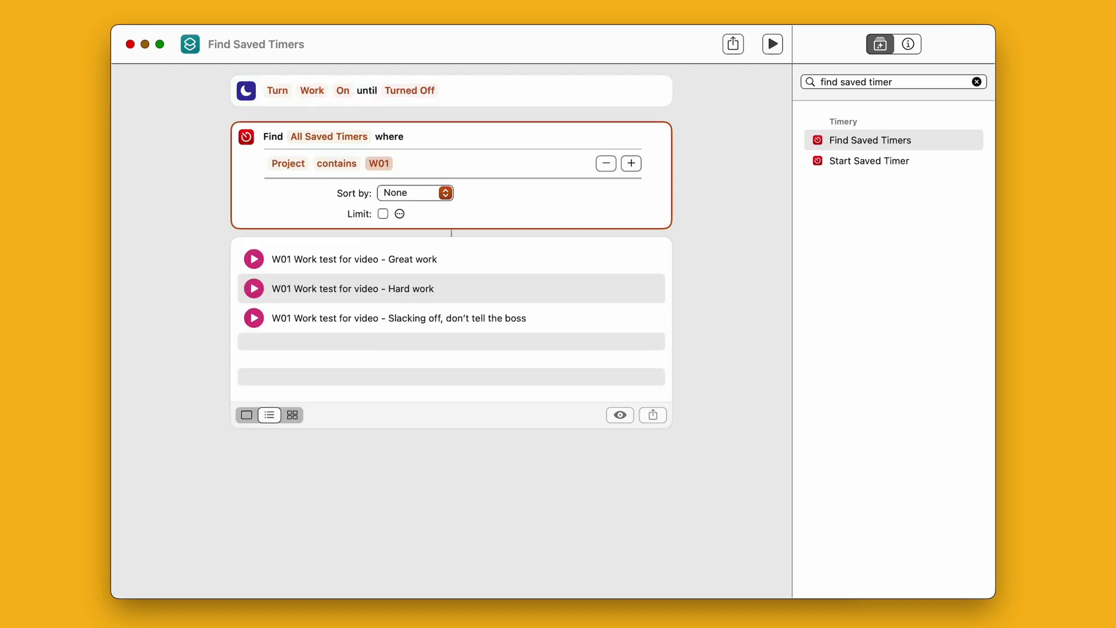
pyautogui.click(345, 164)
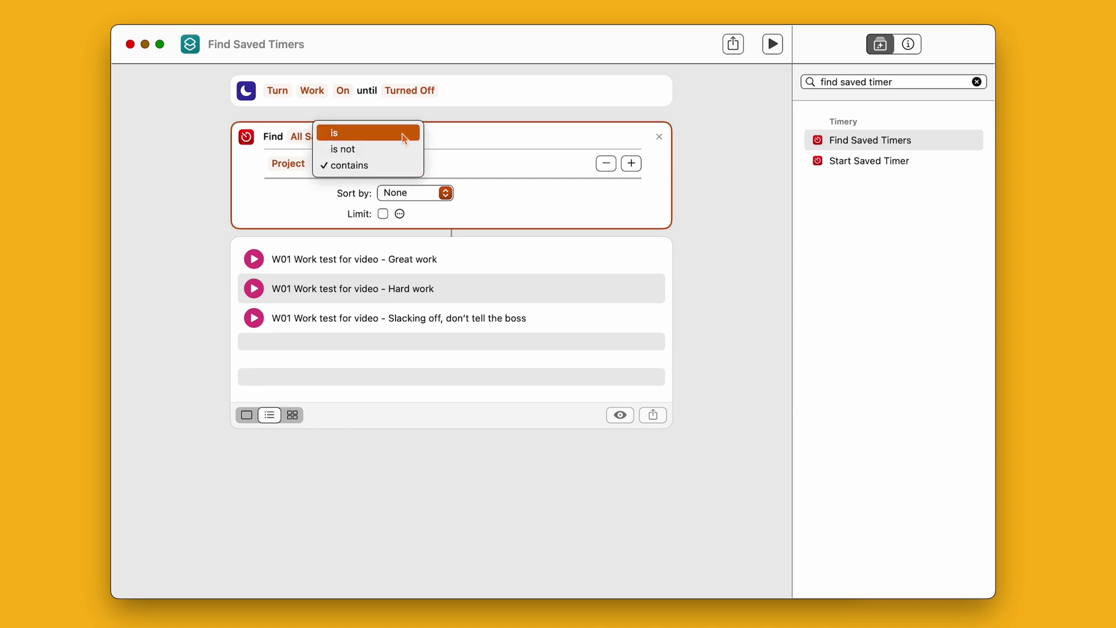
pyautogui.click(402, 137)
pyautogui.click(771, 44)
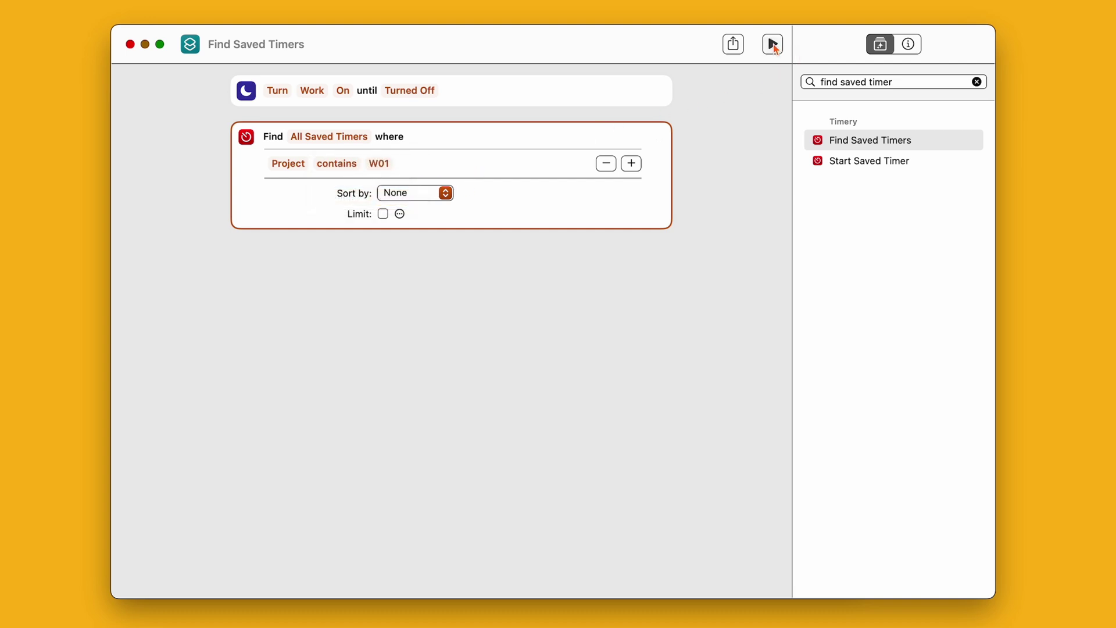
pyautogui.click(773, 45)
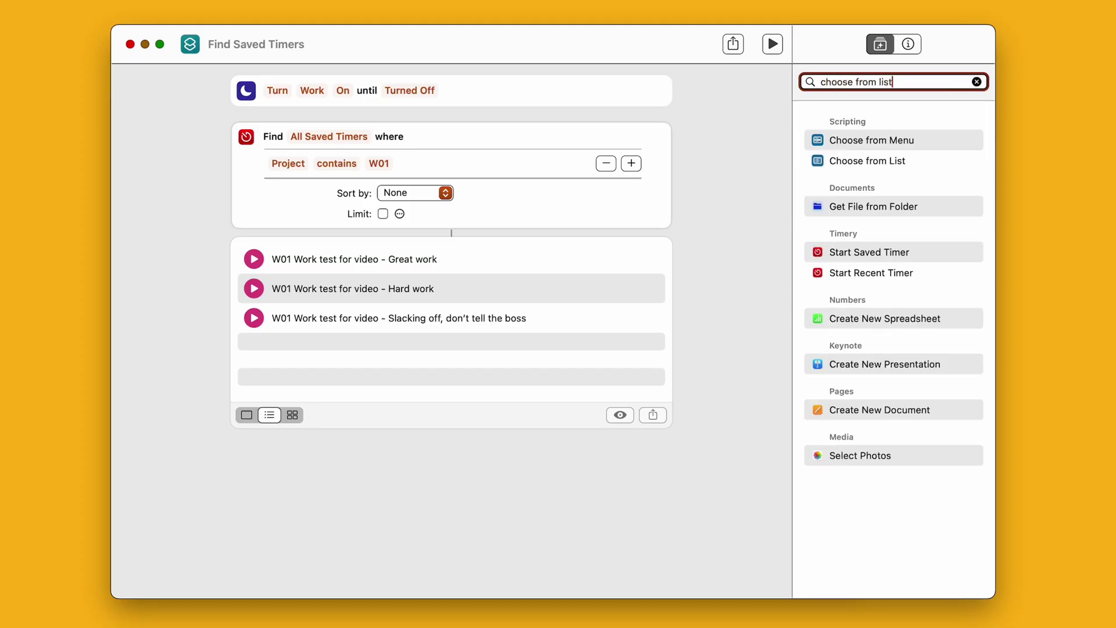
pyautogui.write('t')
# Step: Place a Choose from List step after the timer search, fed by the Saved Timers results
pyautogui.moveTo(851, 142); pyautogui.dragTo(481, 259)
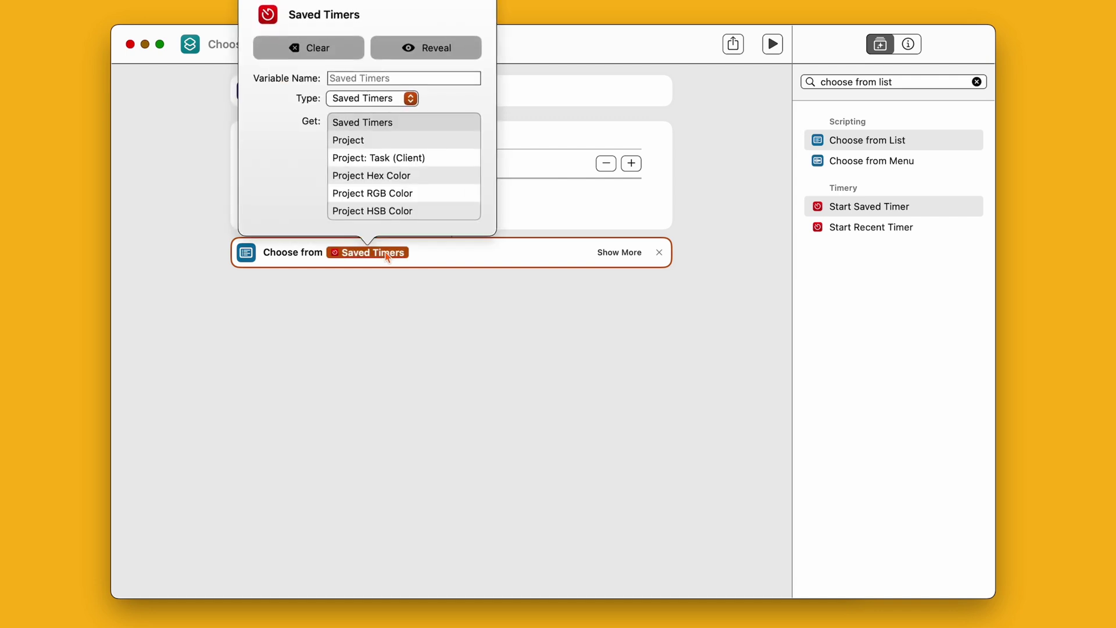
pyautogui.click(332, 48)
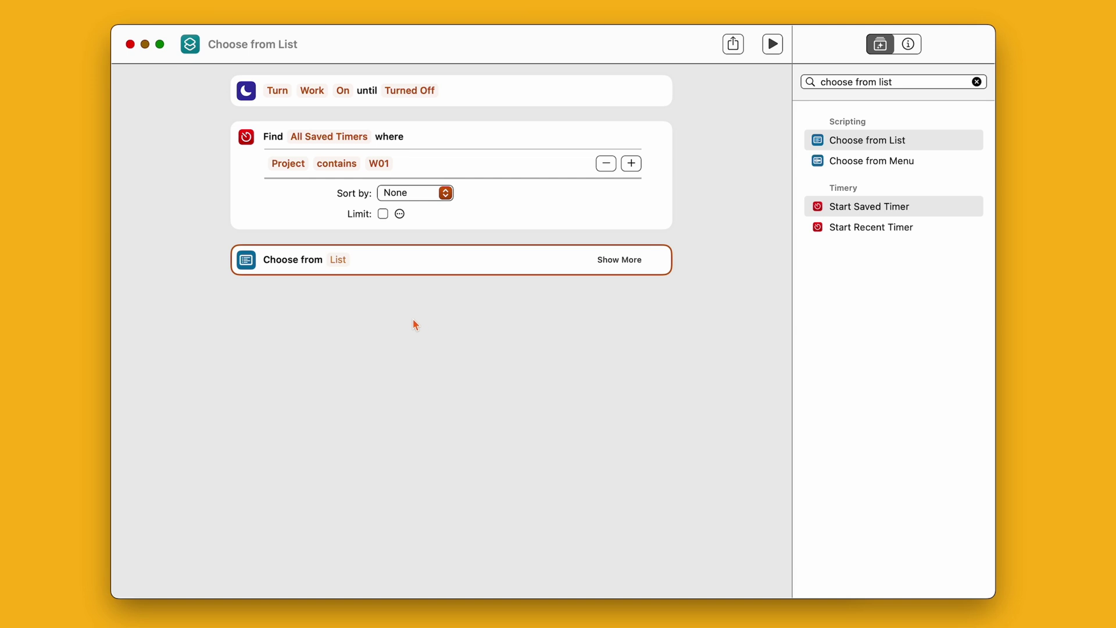
pyautogui.click(340, 261)
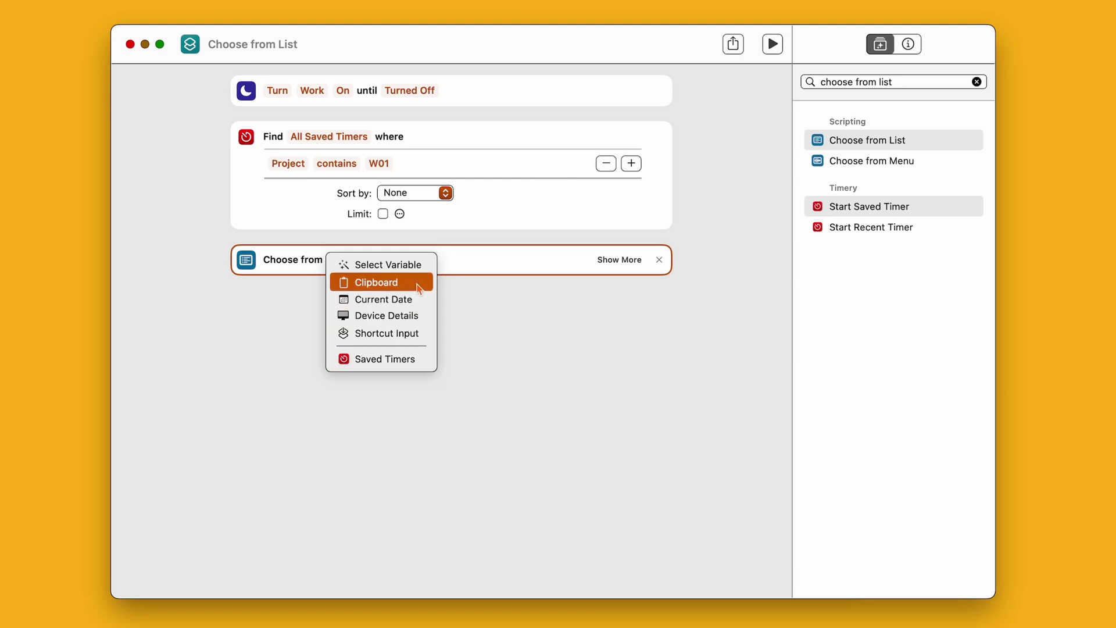
pyautogui.click(424, 266)
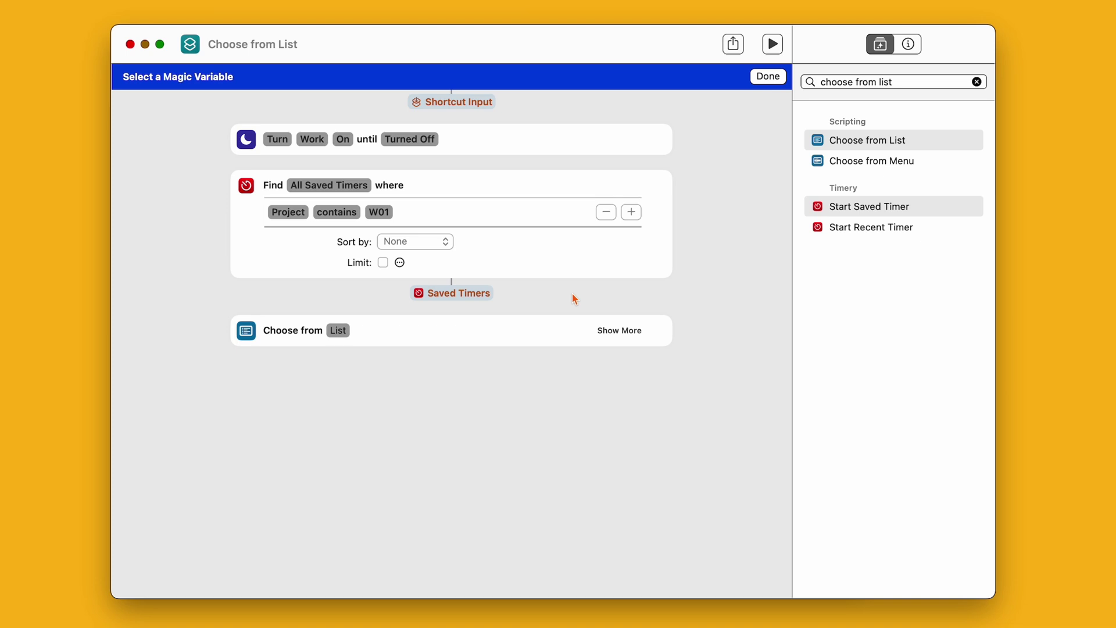
pyautogui.click(475, 296)
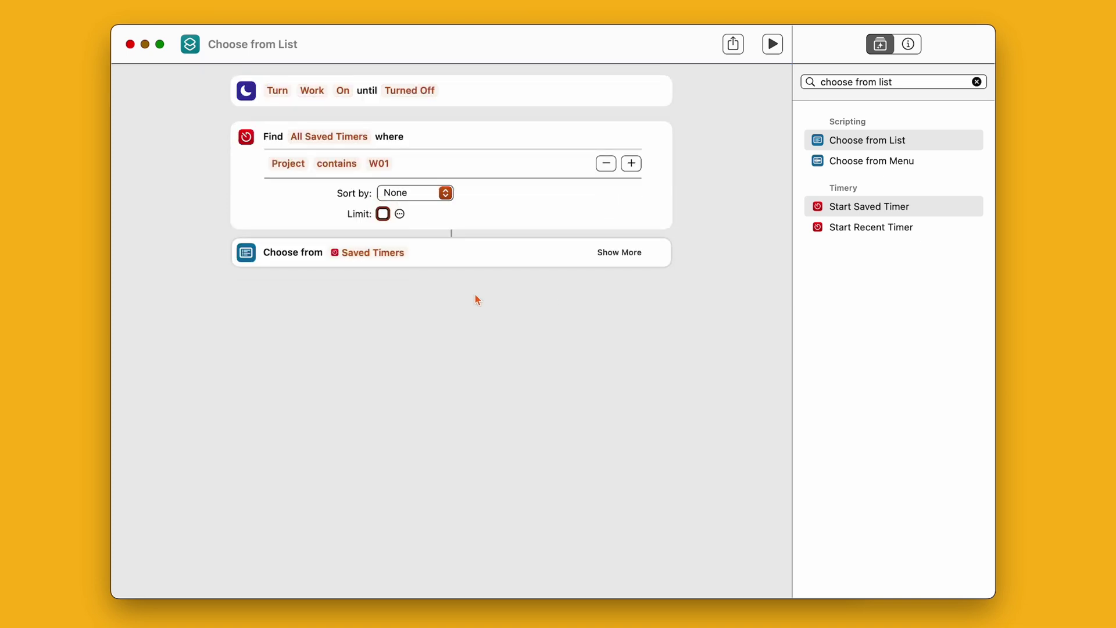
# Step: Test the picker by choosing Hard work, then add a Start Saved Timer step for the Chosen Item
pyautogui.click(774, 50)
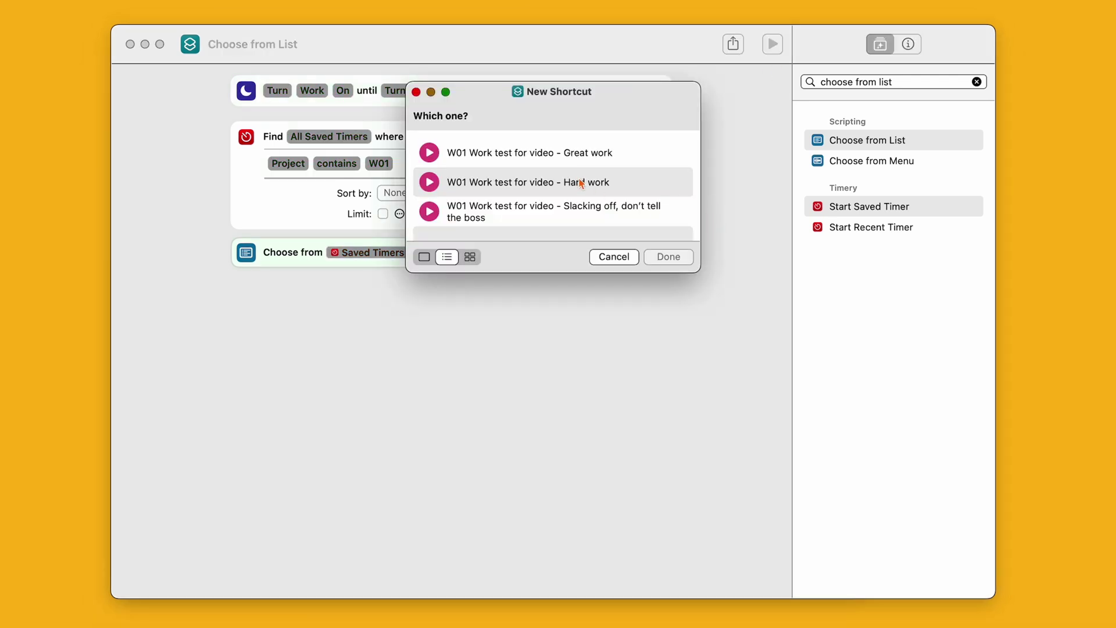
pyautogui.click(581, 182)
pyautogui.click(668, 257)
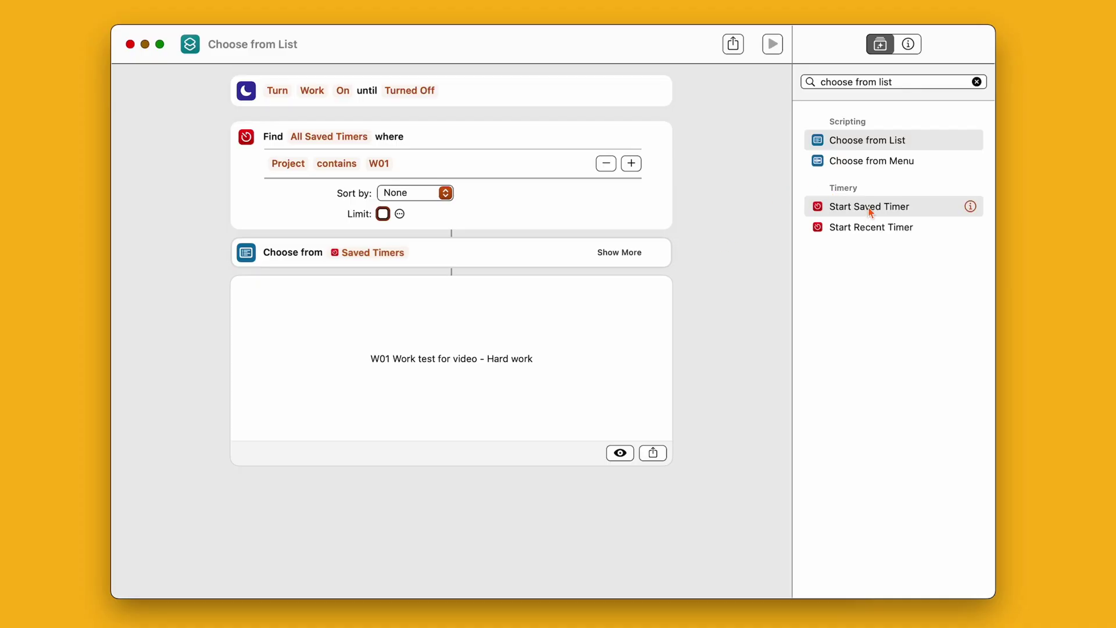
pyautogui.moveTo(868, 209); pyautogui.dragTo(449, 321)
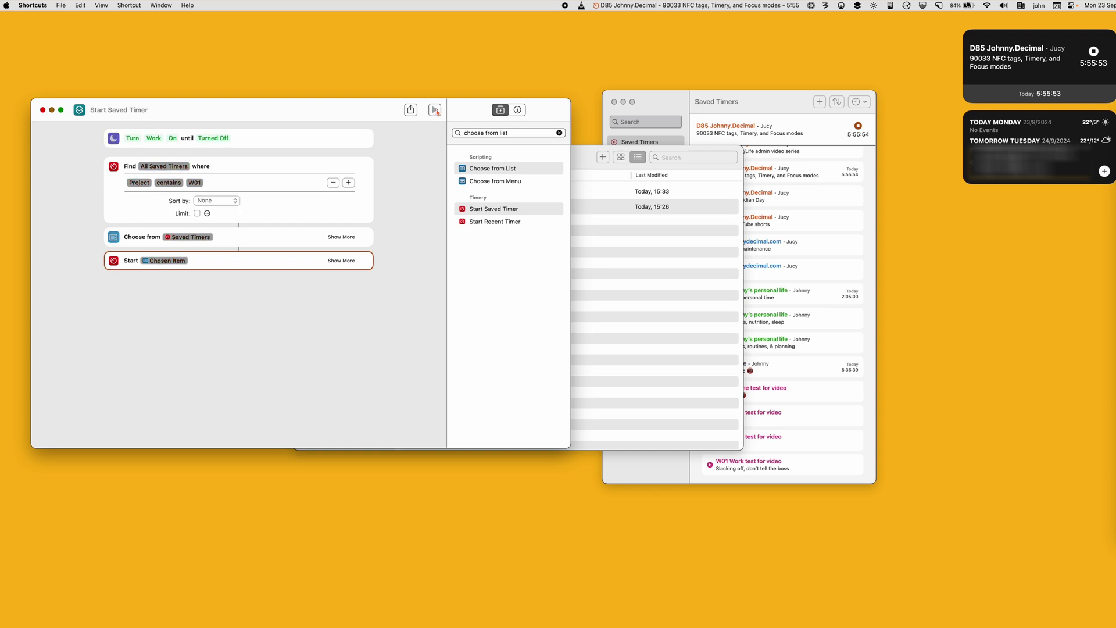
# Step: Run the shortcut so Timery starts the W01 Slacking off timer, then dismiss its notice
pyautogui.click(602, 218)
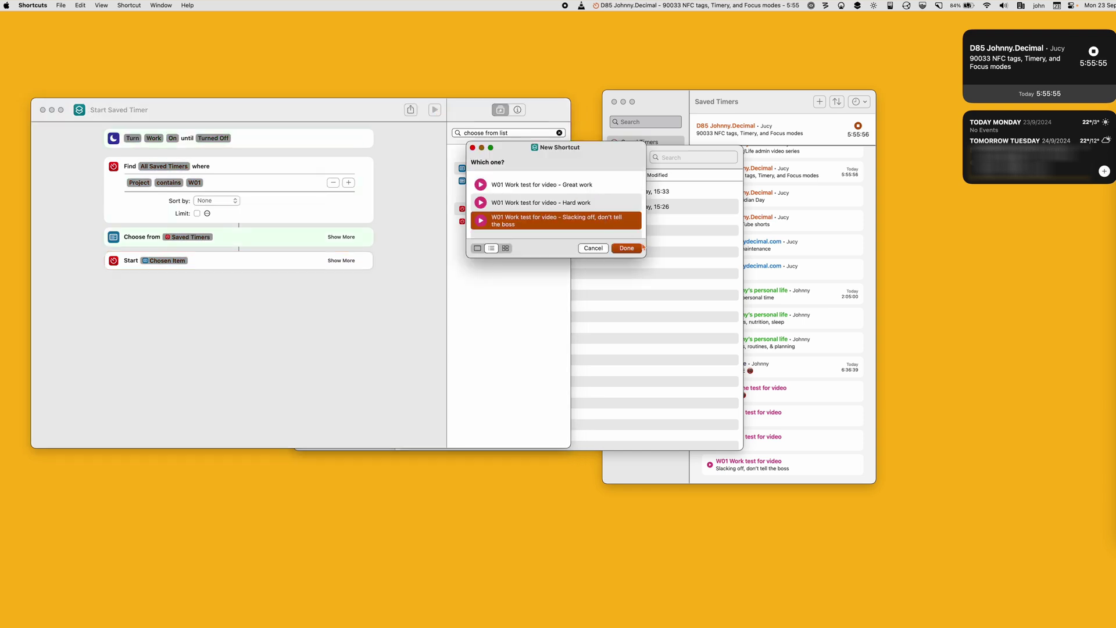
pyautogui.click(626, 248)
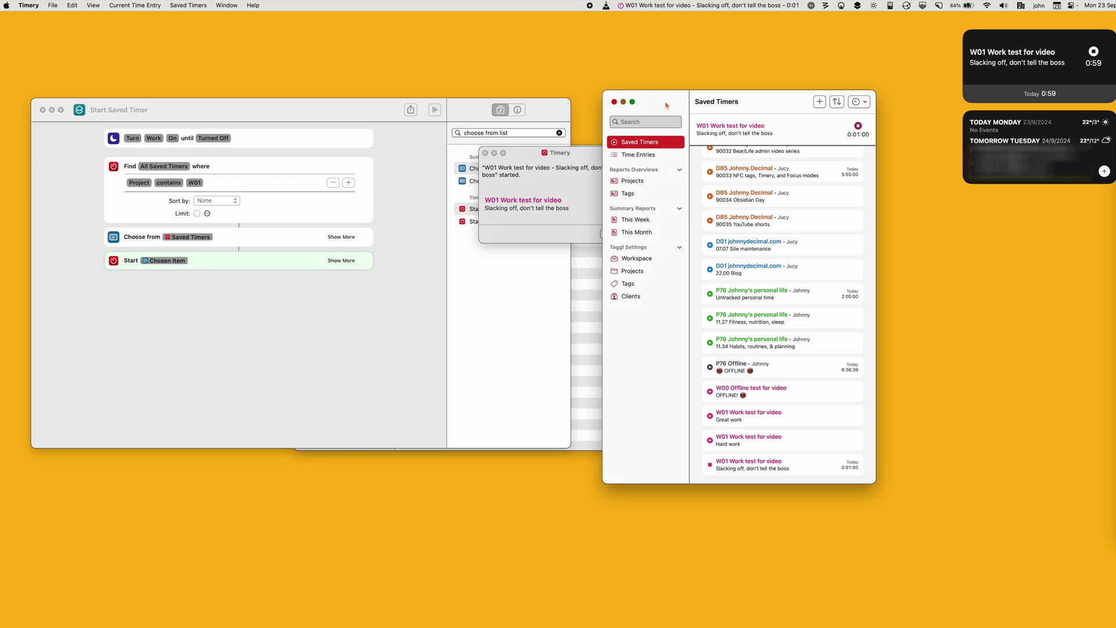
pyautogui.click(579, 214)
pyautogui.click(616, 234)
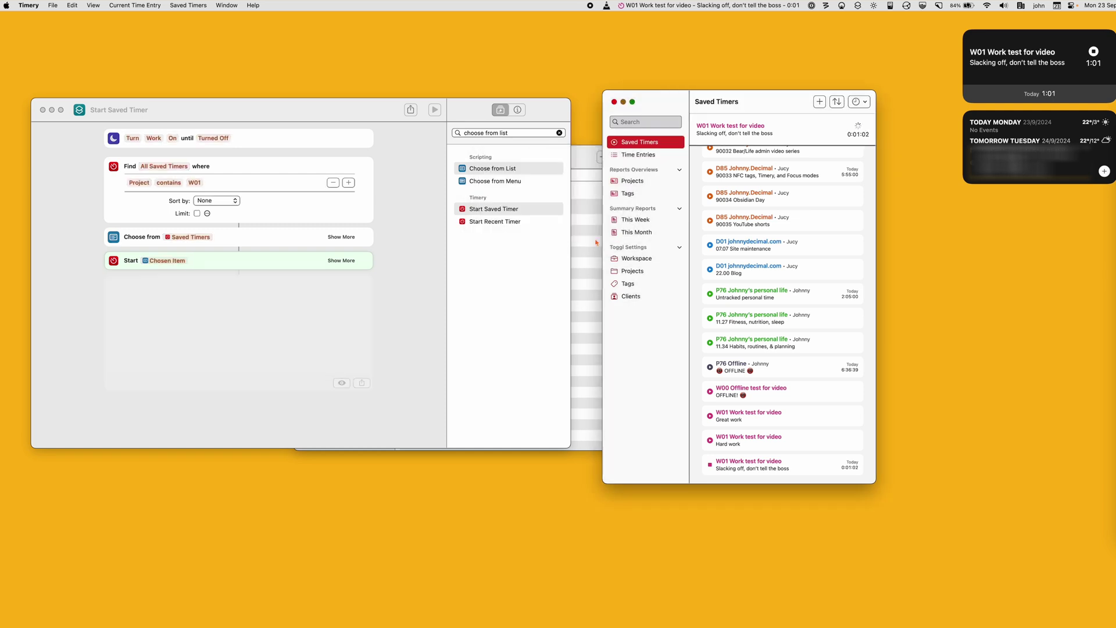
pyautogui.click(333, 262)
pyautogui.click(340, 261)
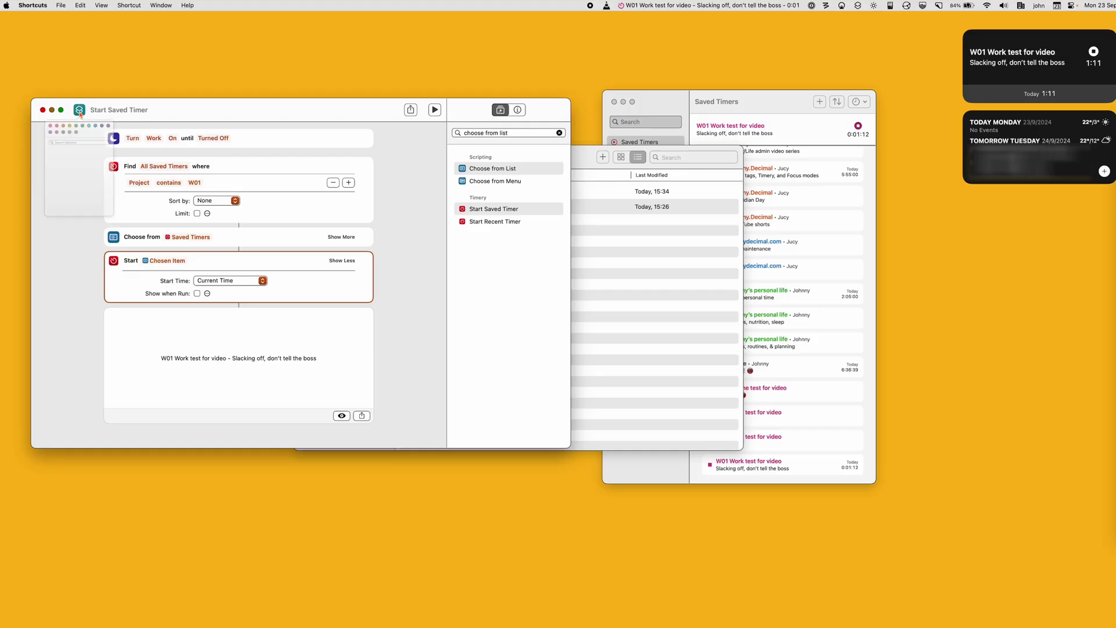
# Step: Give the shortcut a briefcase icon found by searching symbols for 'brief'
pyautogui.click(79, 110)
pyautogui.click(78, 170)
pyautogui.write('work')
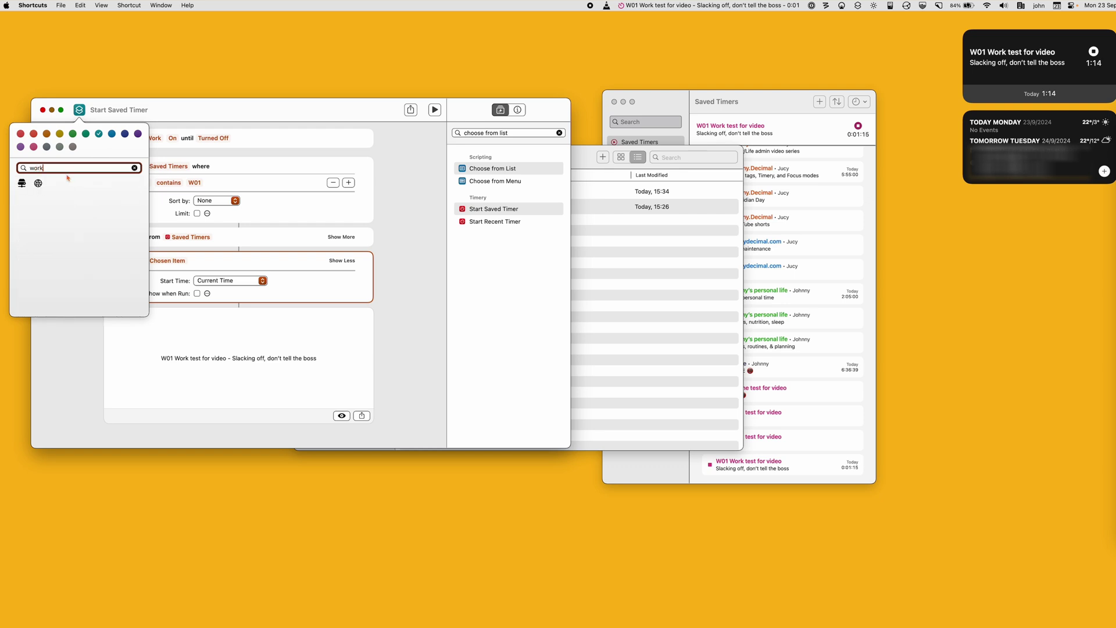
pyautogui.press('BackSpace')
pyautogui.press('BackSpace')
pyautogui.press('BackSpace')
pyautogui.write('brief')
pyautogui.click(22, 183)
pyautogui.click(118, 110)
pyautogui.write('S')
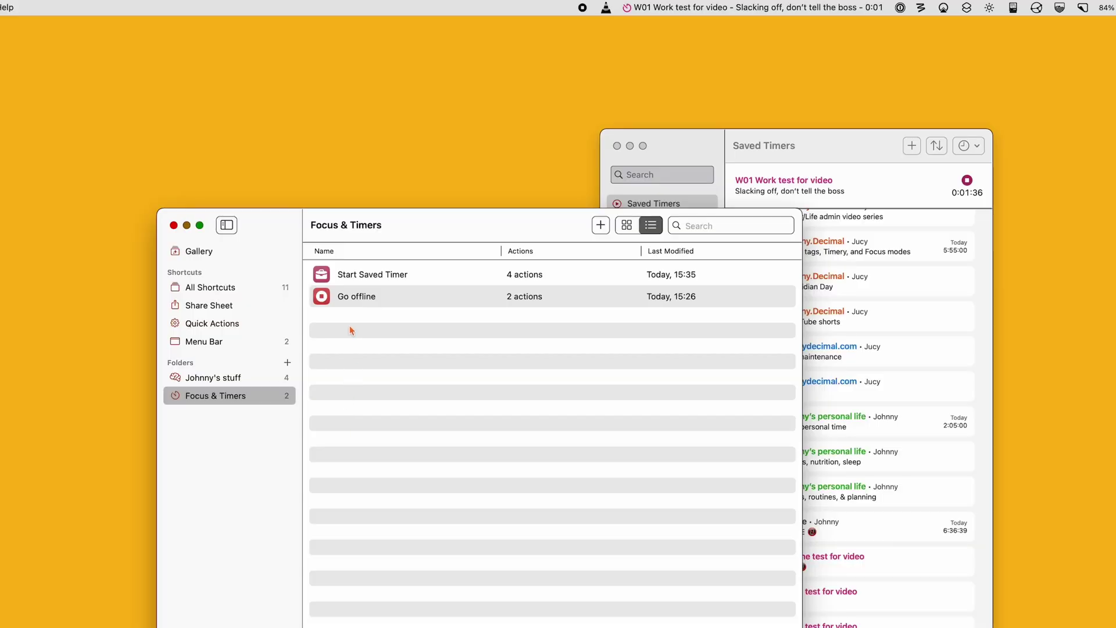
# Step: Put Start Saved Timer in the Menu Bar folder and check it appears in the menu-bar list
pyautogui.moveTo(323, 293); pyautogui.dragTo(223, 343)
pyautogui.click(967, 7)
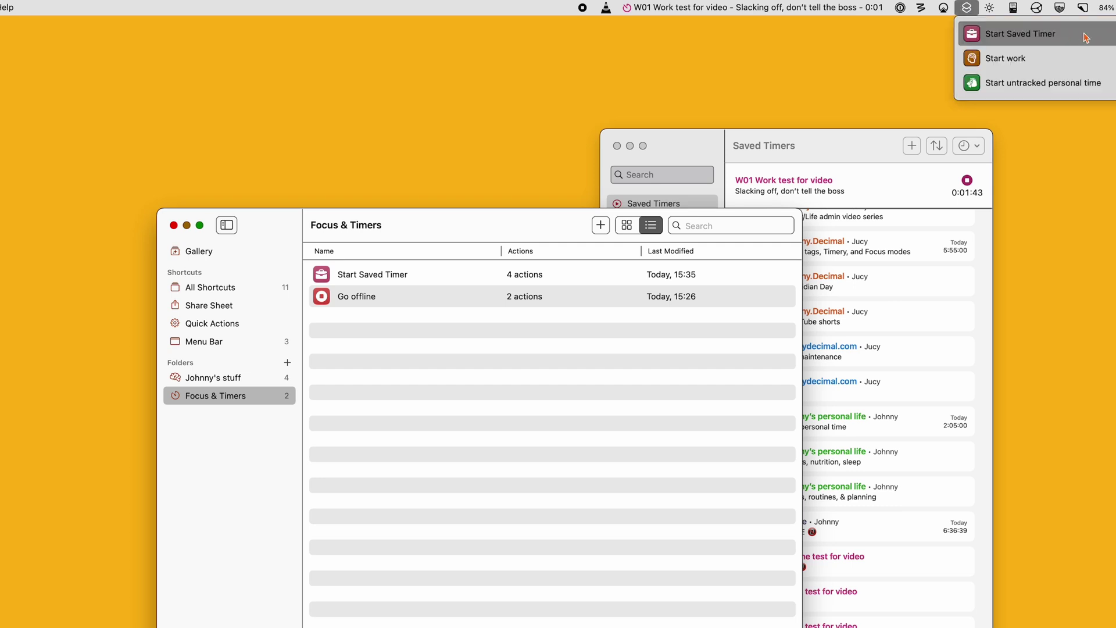